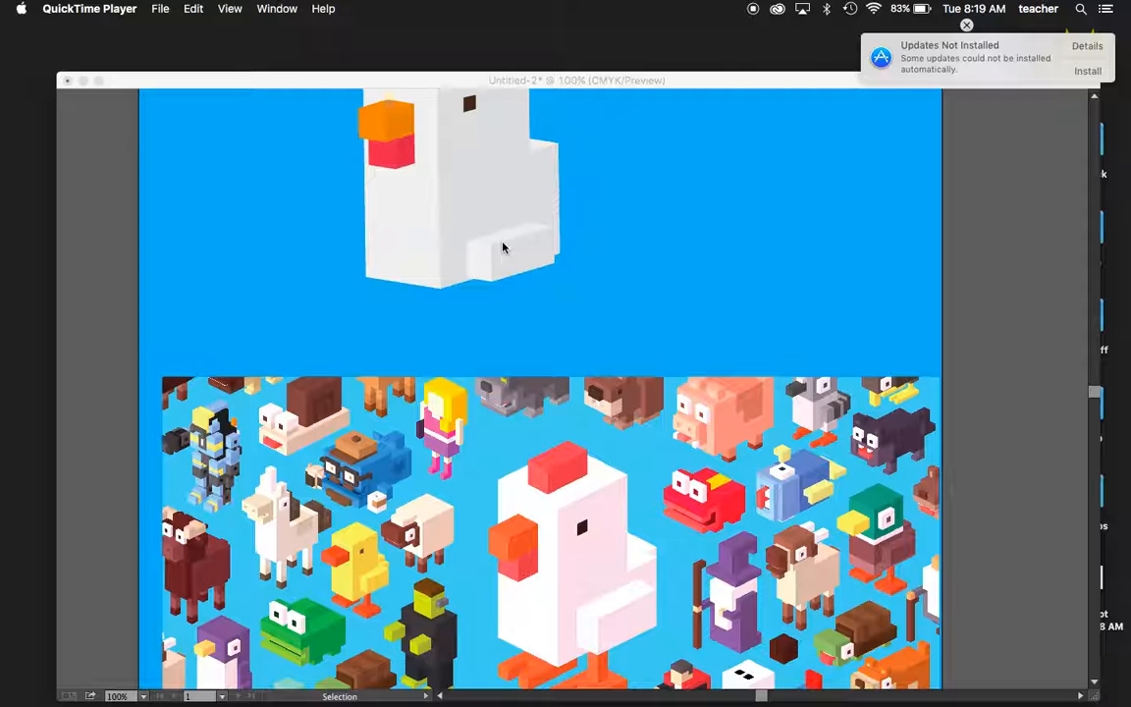
- Try moving the chicken's wing block and its tall body block away from the figure, and undo each move
{"action": "scroll", "coordinate": [502, 247], "scroll_direction": "up", "scroll_amount": 5}
{"action": "scroll", "coordinate": [502, 247], "scroll_direction": "right", "scroll_amount": 3}
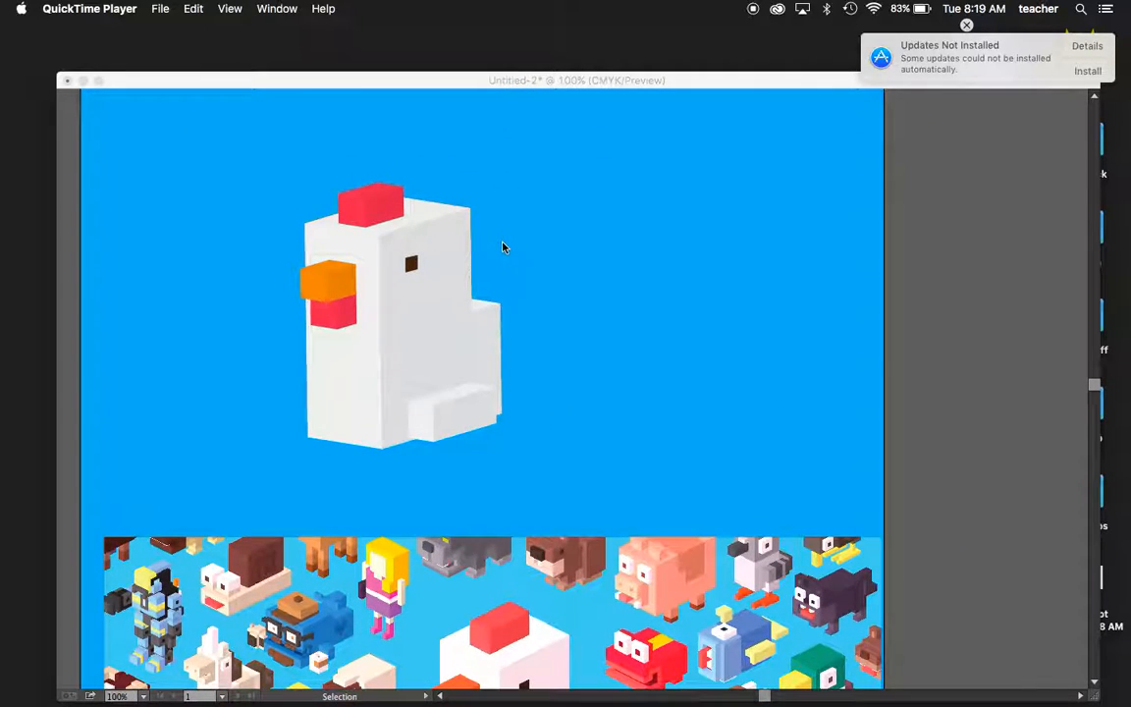
{"action": "scroll", "coordinate": [502, 248], "scroll_direction": "down", "scroll_amount": 2}
{"action": "scroll", "coordinate": [502, 248], "scroll_direction": "left", "scroll_amount": 2}
{"action": "scroll", "coordinate": [502, 247], "scroll_direction": "up", "scroll_amount": 2}
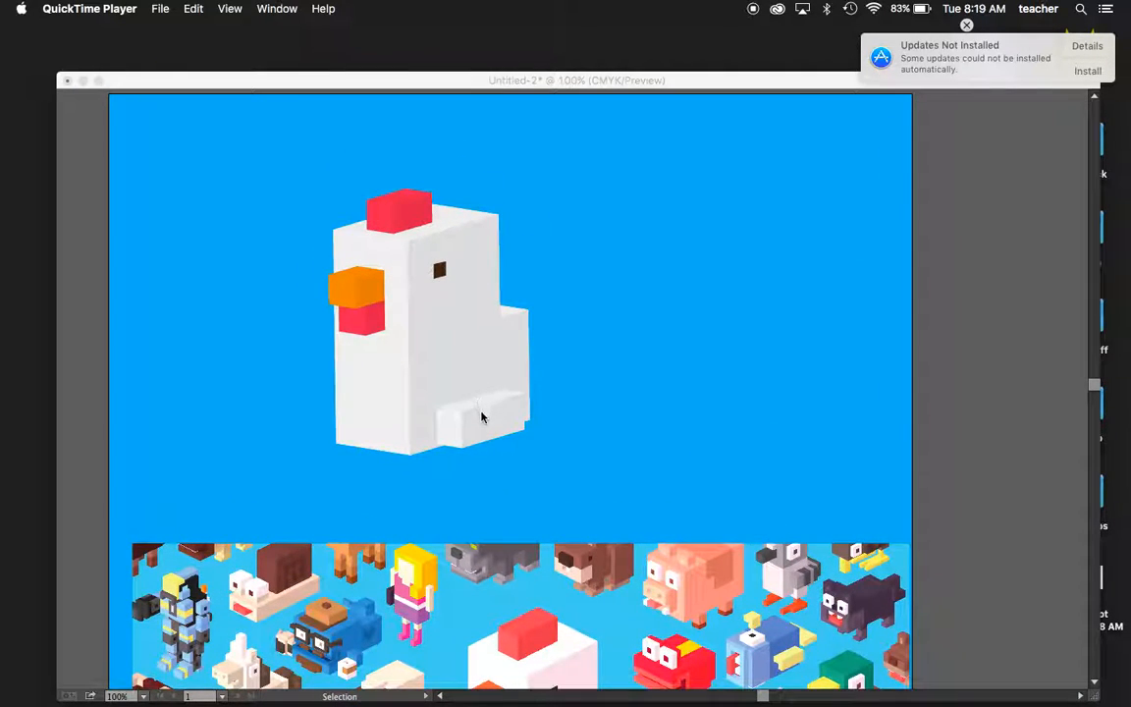
{"action": "left_click", "coordinate": [482, 422]}
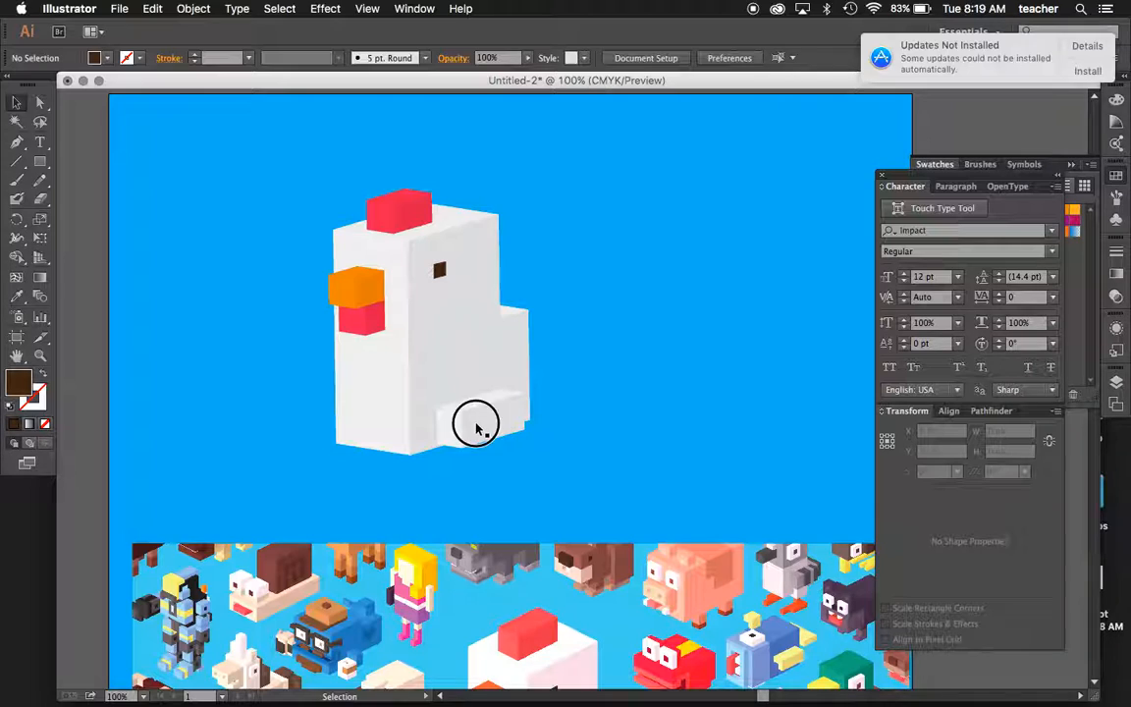
{"action": "left_click", "coordinate": [476, 426]}
{"action": "left_click_drag", "start_coordinate": [478, 433], "coordinate": [556, 457]}
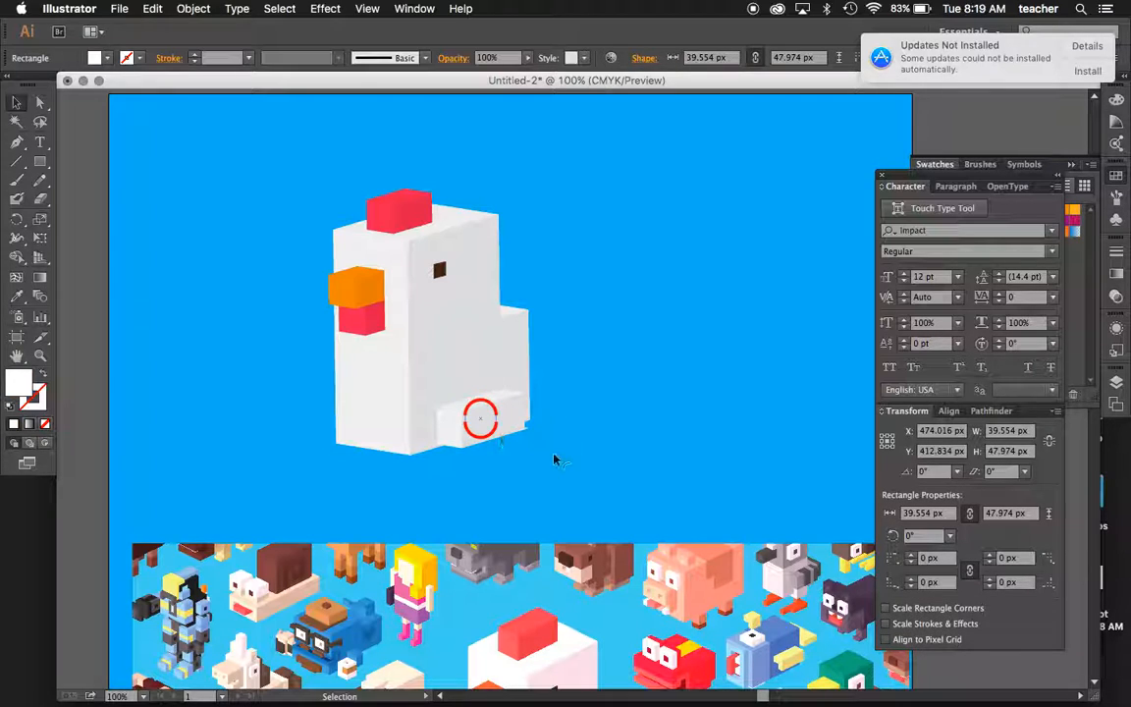
{"action": "key", "text": "cmd+z"}
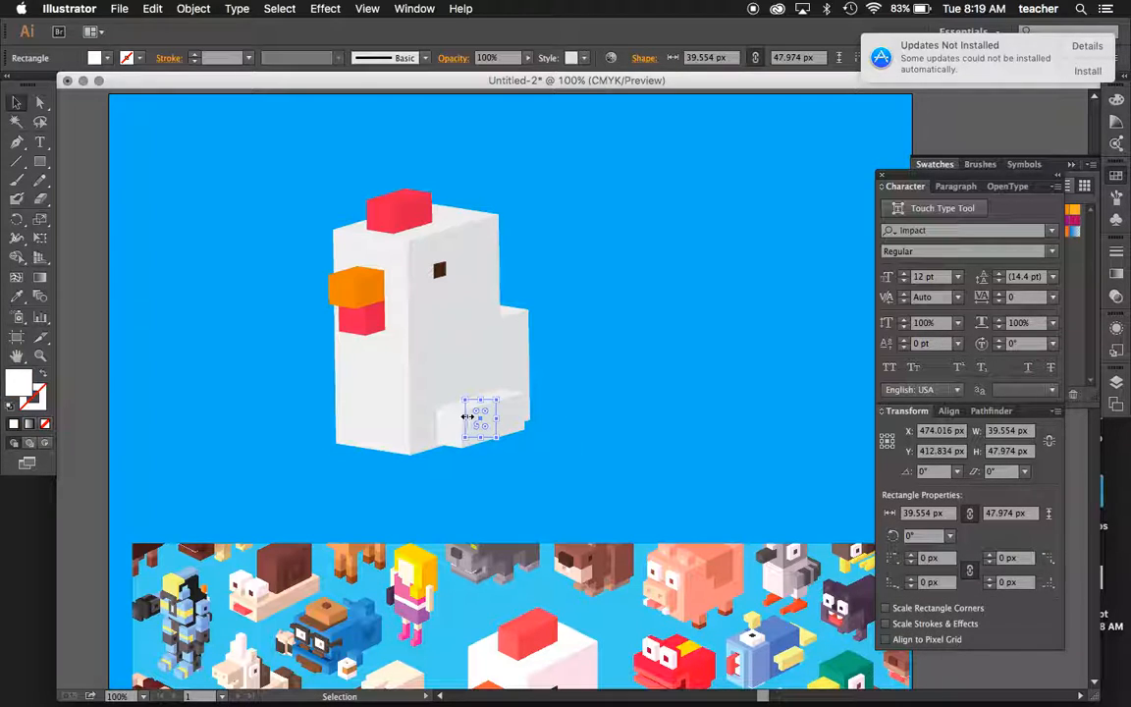
{"action": "left_click", "coordinate": [389, 411]}
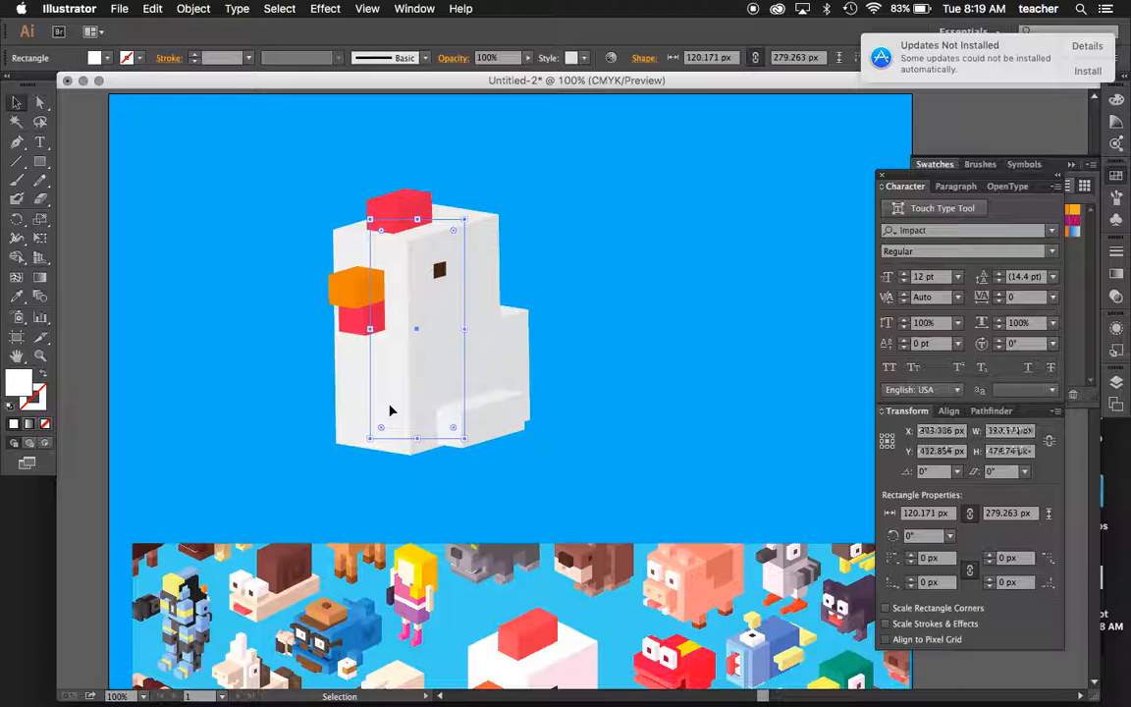
{"action": "left_click_drag", "start_coordinate": [389, 410], "coordinate": [249, 461]}
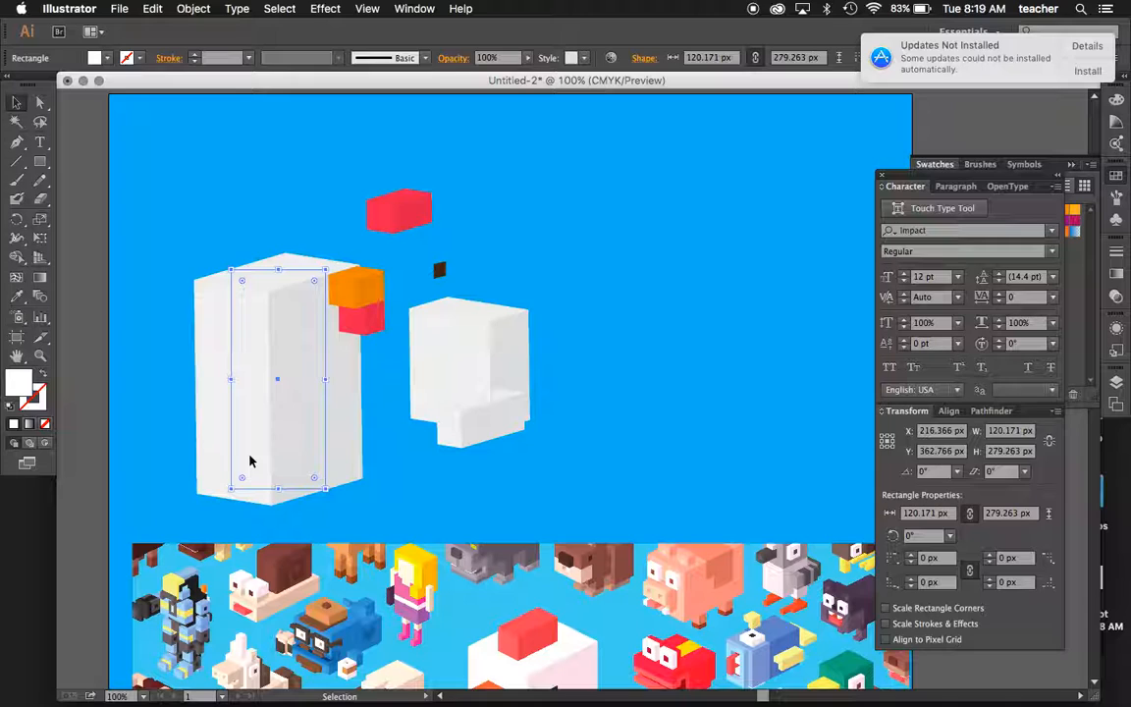
{"action": "key", "text": "cmd+z"}
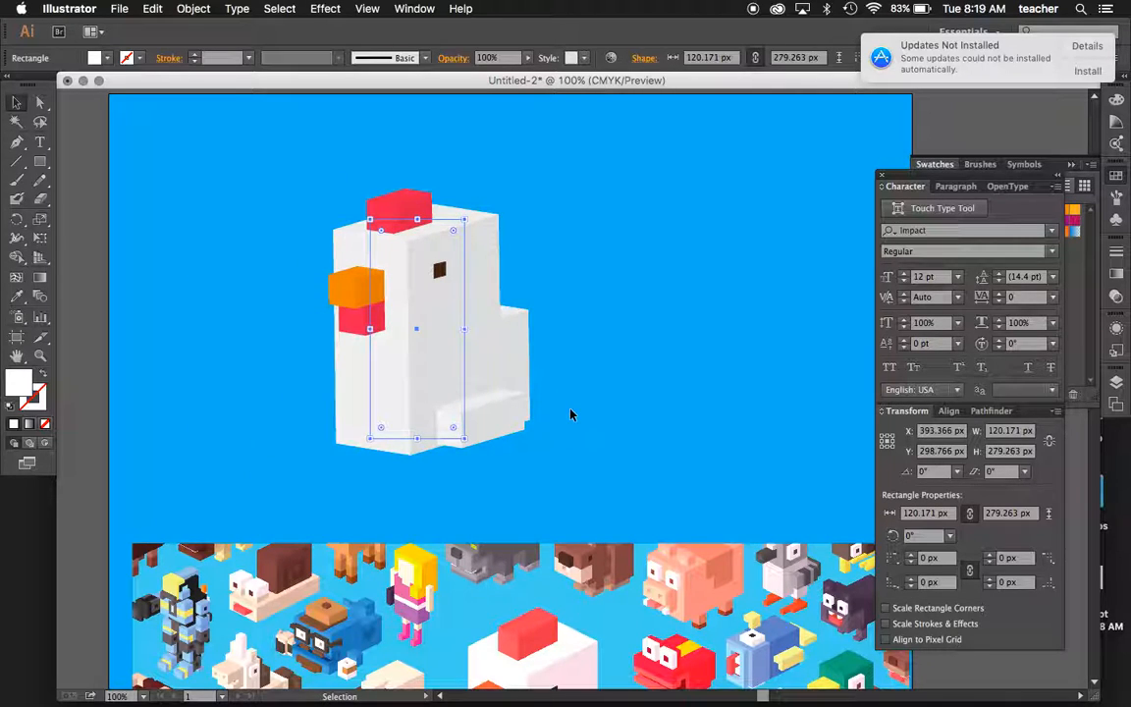
- Compare the drawn 3D chicken with the chicken in the reference artwork below it
{"action": "scroll", "coordinate": [571, 414], "scroll_direction": "right", "scroll_amount": 3}
{"action": "scroll", "coordinate": [570, 414], "scroll_direction": "left", "scroll_amount": 5}
{"action": "scroll", "coordinate": [571, 414], "scroll_direction": "up", "scroll_amount": 2}
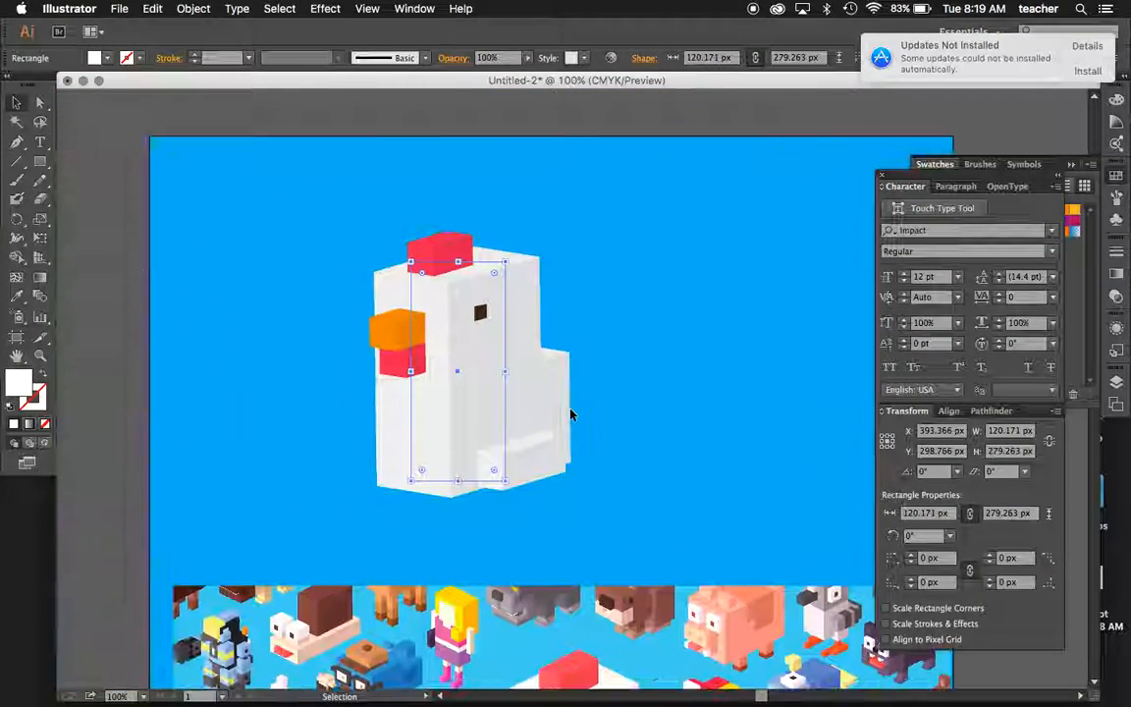
{"action": "scroll", "coordinate": [571, 414], "scroll_direction": "right", "scroll_amount": 4}
{"action": "scroll", "coordinate": [570, 414], "scroll_direction": "down", "scroll_amount": 2}
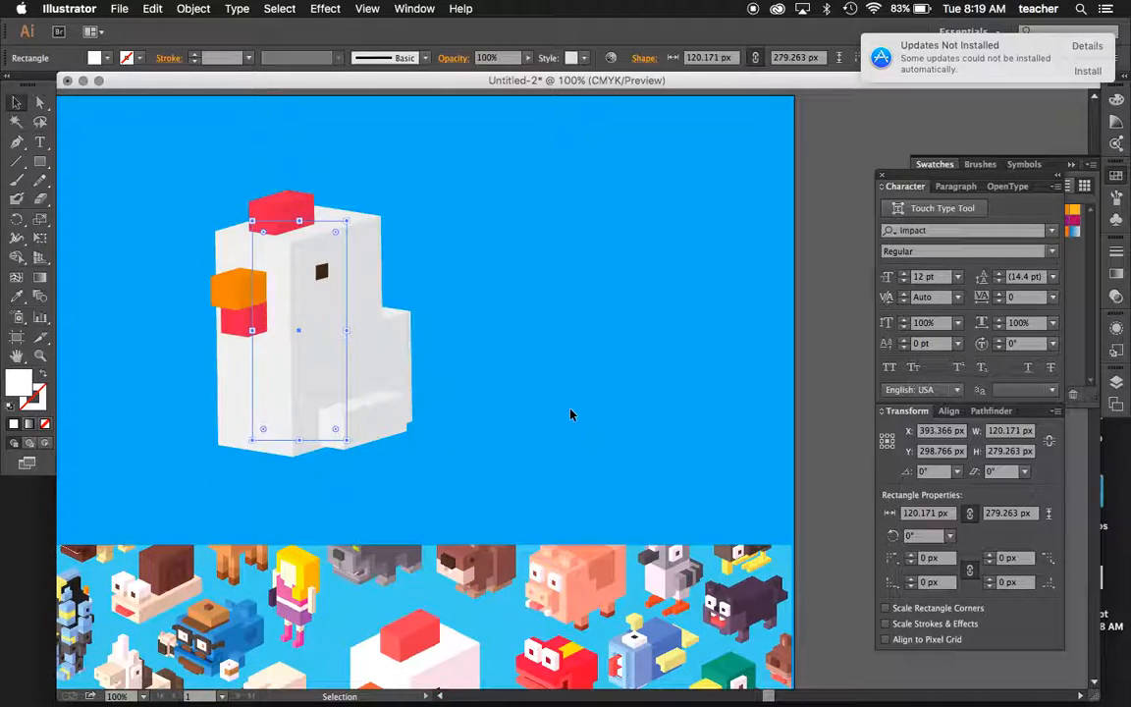
{"action": "scroll", "coordinate": [571, 415], "scroll_direction": "down", "scroll_amount": 4}
{"action": "scroll", "coordinate": [570, 415], "scroll_direction": "left", "scroll_amount": 1}
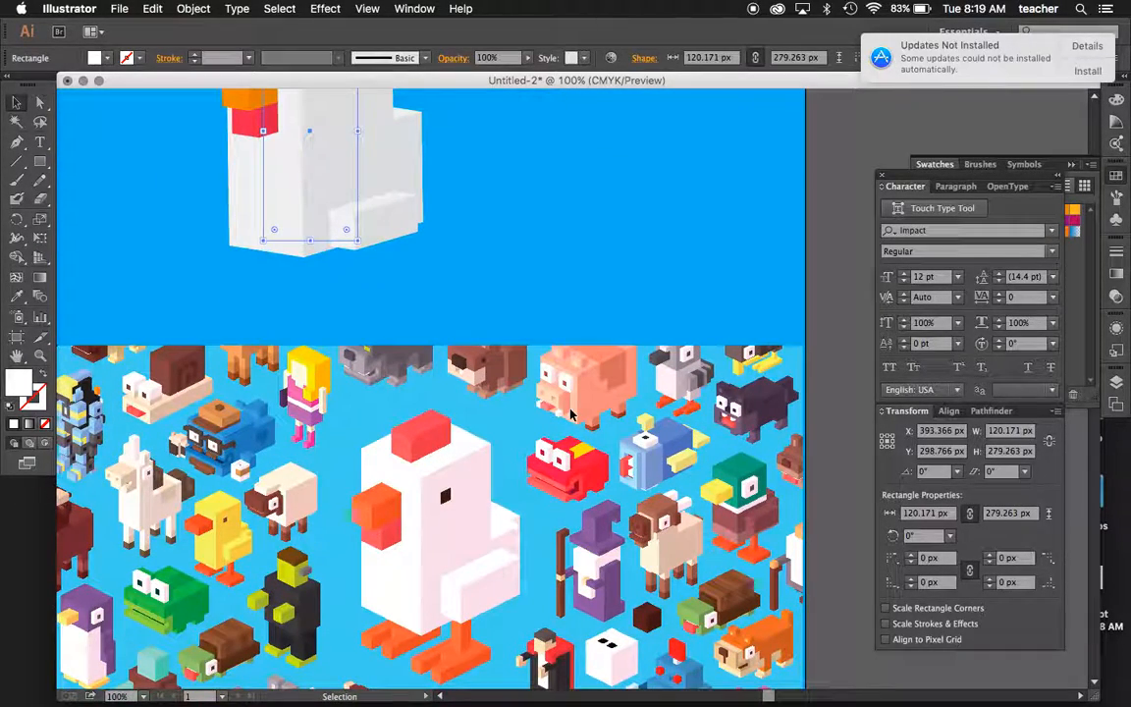
{"action": "scroll", "coordinate": [571, 414], "scroll_direction": "up", "scroll_amount": 5}
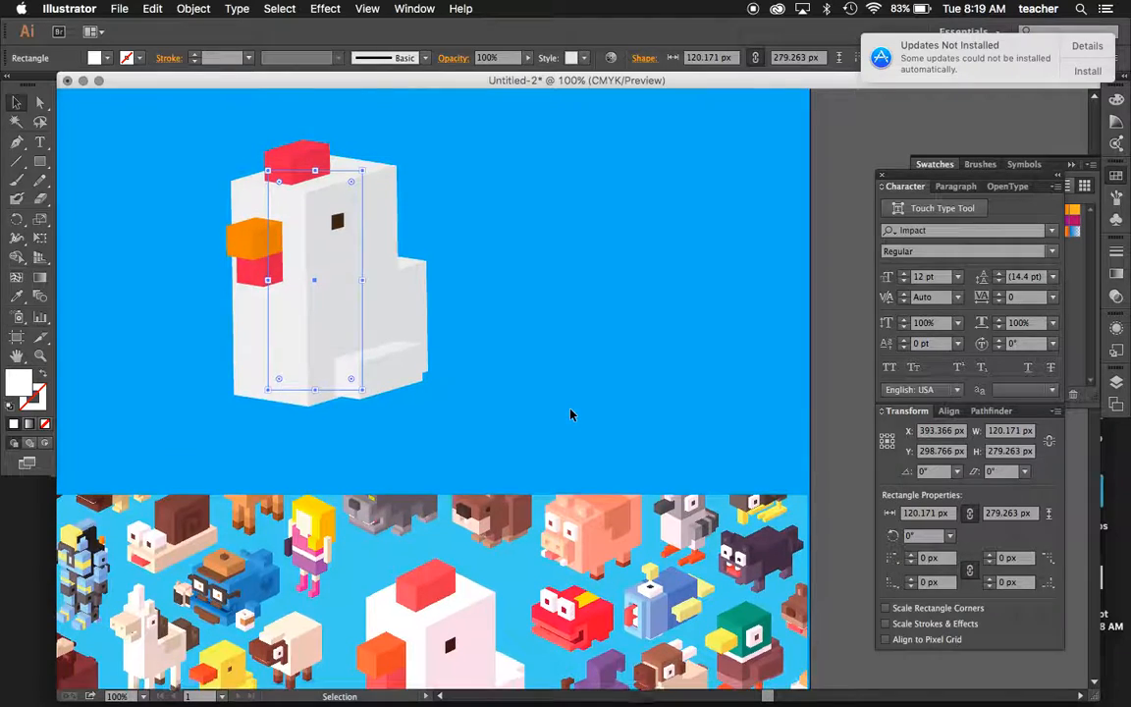
{"action": "scroll", "coordinate": [571, 415], "scroll_direction": "right", "scroll_amount": 2}
{"action": "scroll", "coordinate": [571, 414], "scroll_direction": "right", "scroll_amount": 2}
{"action": "scroll", "coordinate": [571, 414], "scroll_direction": "left", "scroll_amount": 1}
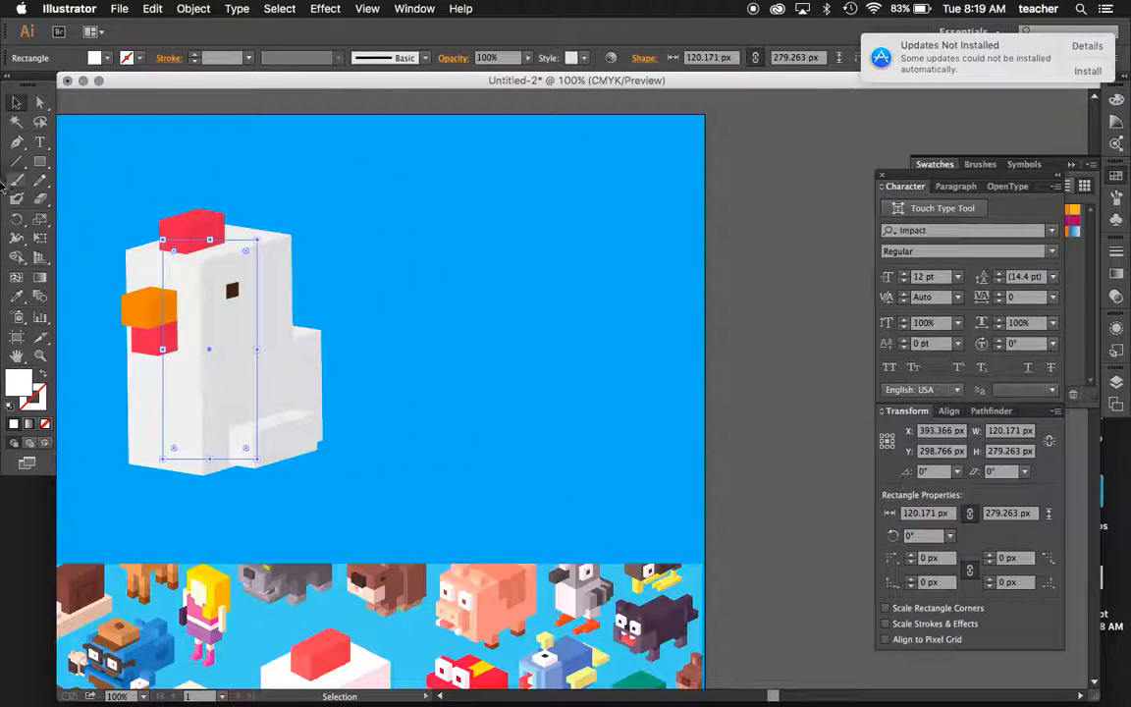
- Draw a tall white rectangle of about 123 by 296 px on the empty blue area beside the chicken
{"action": "left_click", "coordinate": [40, 161]}
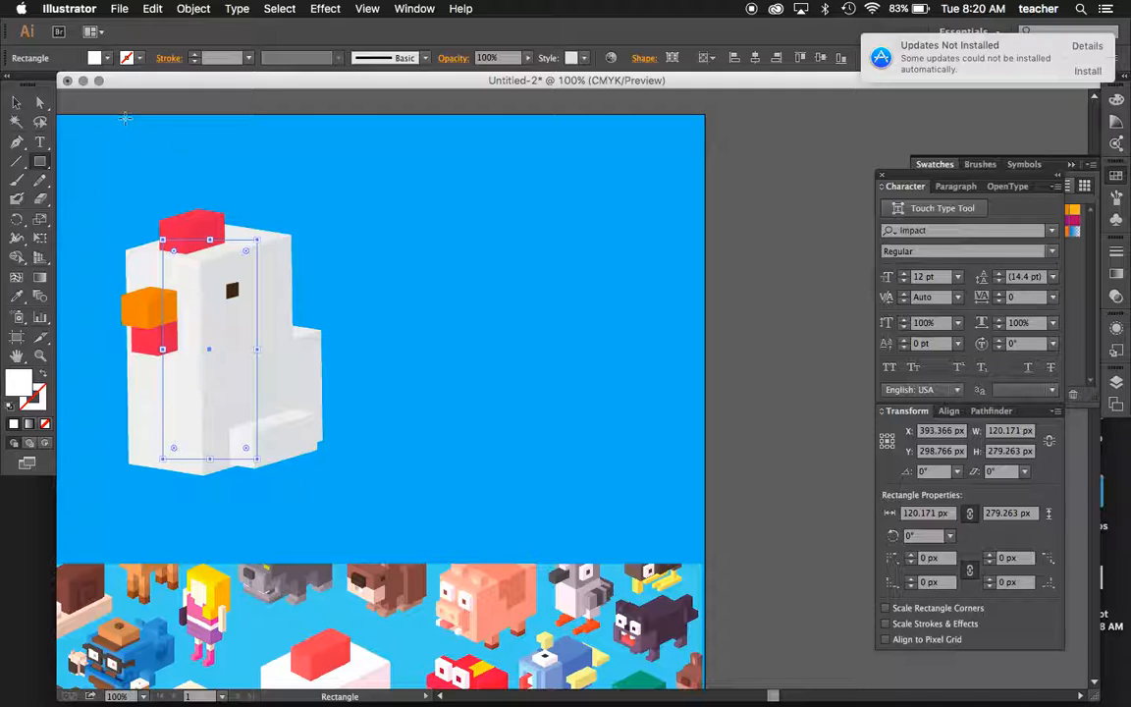
{"action": "left_click_drag", "start_coordinate": [39, 161], "coordinate": [101, 161]}
{"action": "left_click_drag", "start_coordinate": [475, 203], "coordinate": [571, 432]}
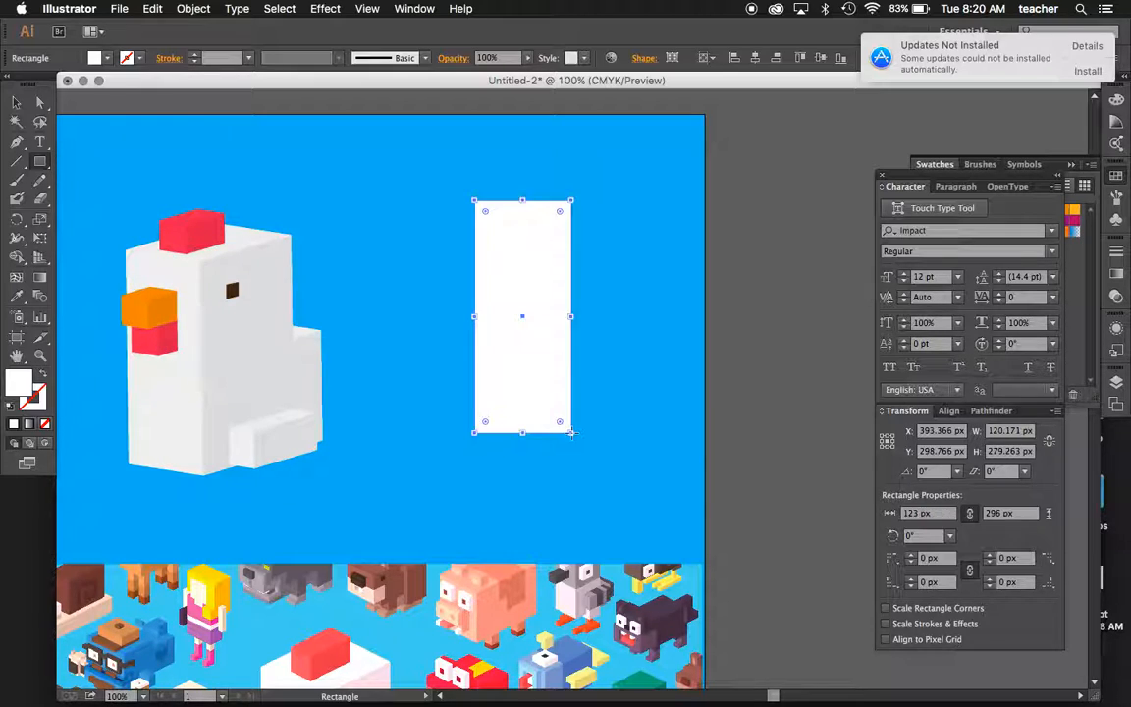
- Start the 3D Extrude & Bevel effect on the new white rectangle with its preview turned on
{"action": "left_click", "coordinate": [325, 8]}
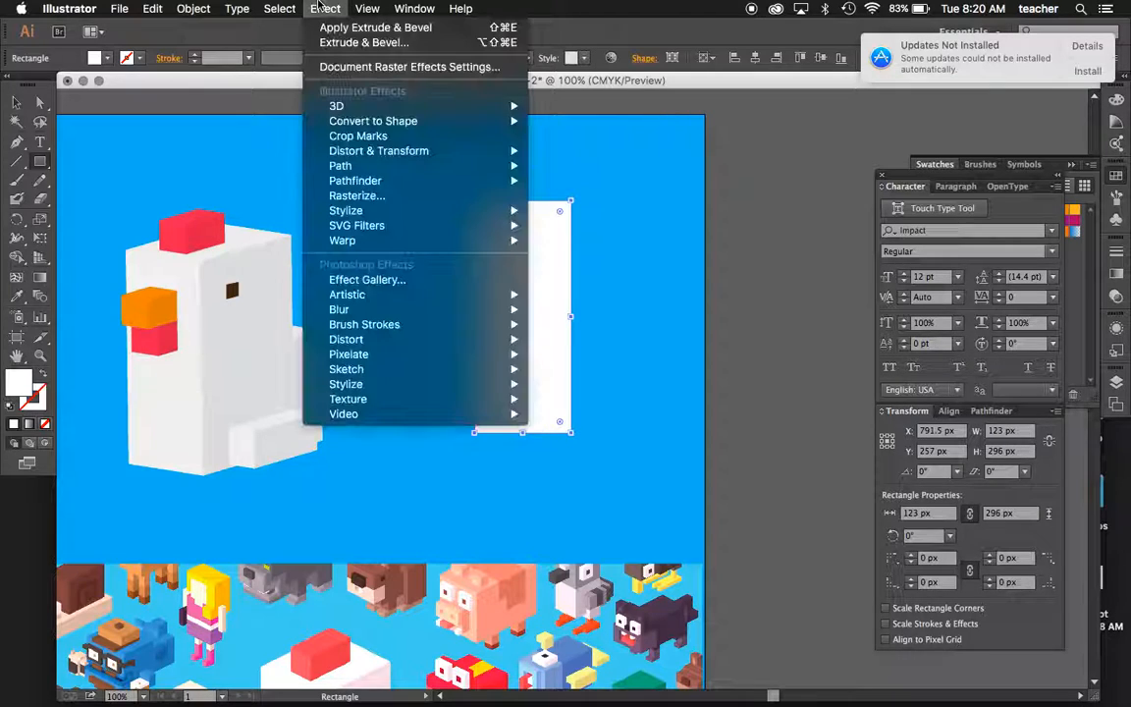
{"action": "mouse_move", "coordinate": [390, 111]}
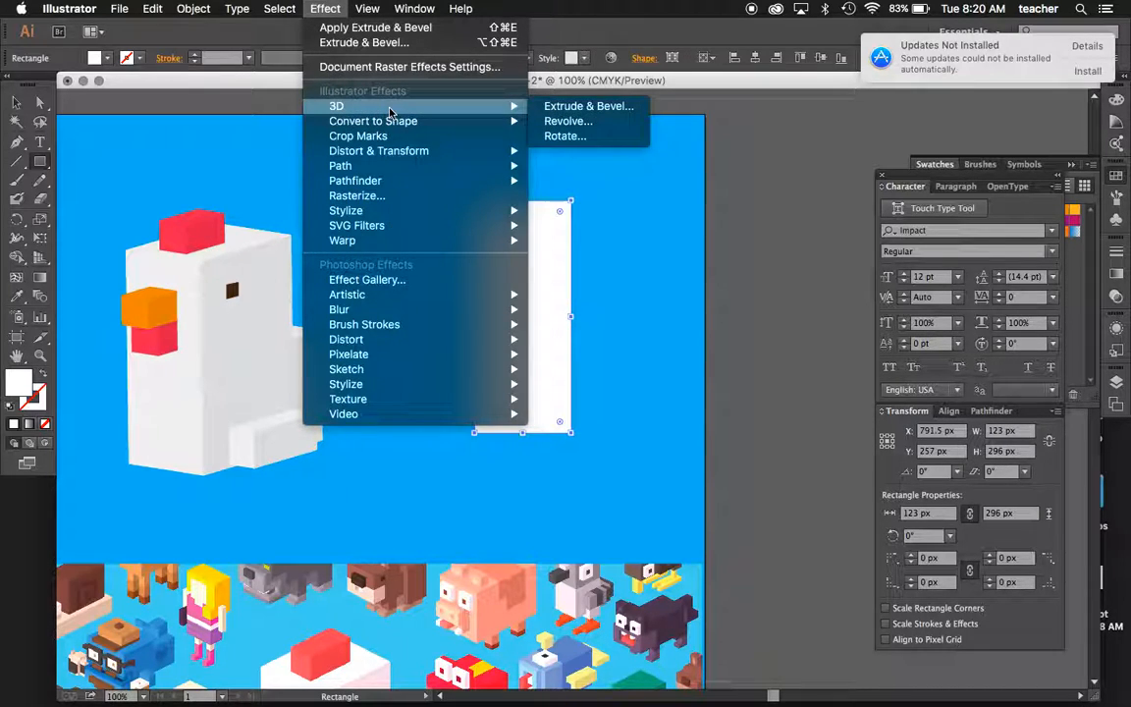
{"action": "left_click", "coordinate": [568, 108]}
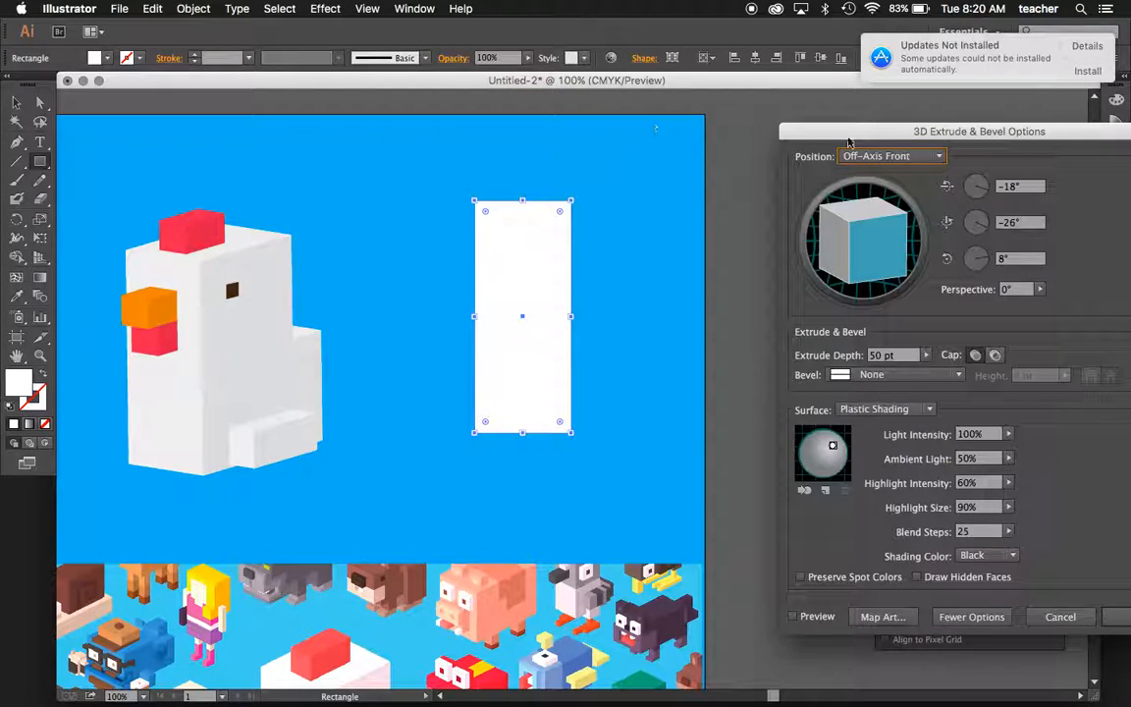
{"action": "left_click_drag", "start_coordinate": [890, 128], "coordinate": [791, 111]}
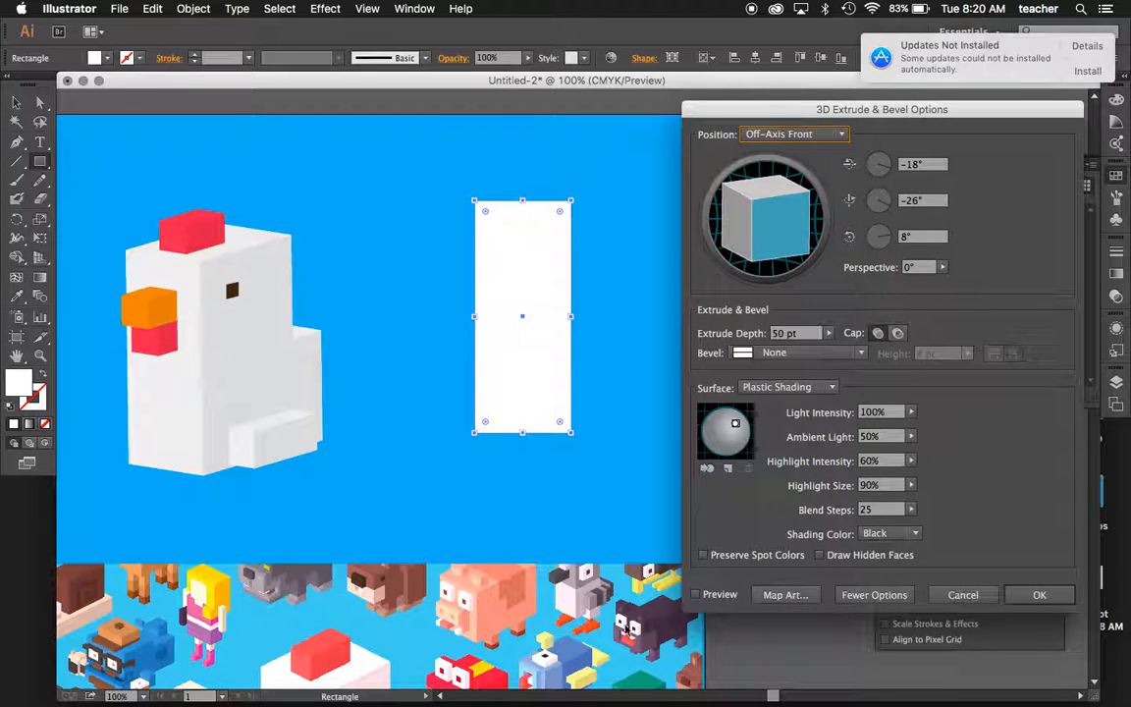
{"action": "left_click", "coordinate": [696, 595]}
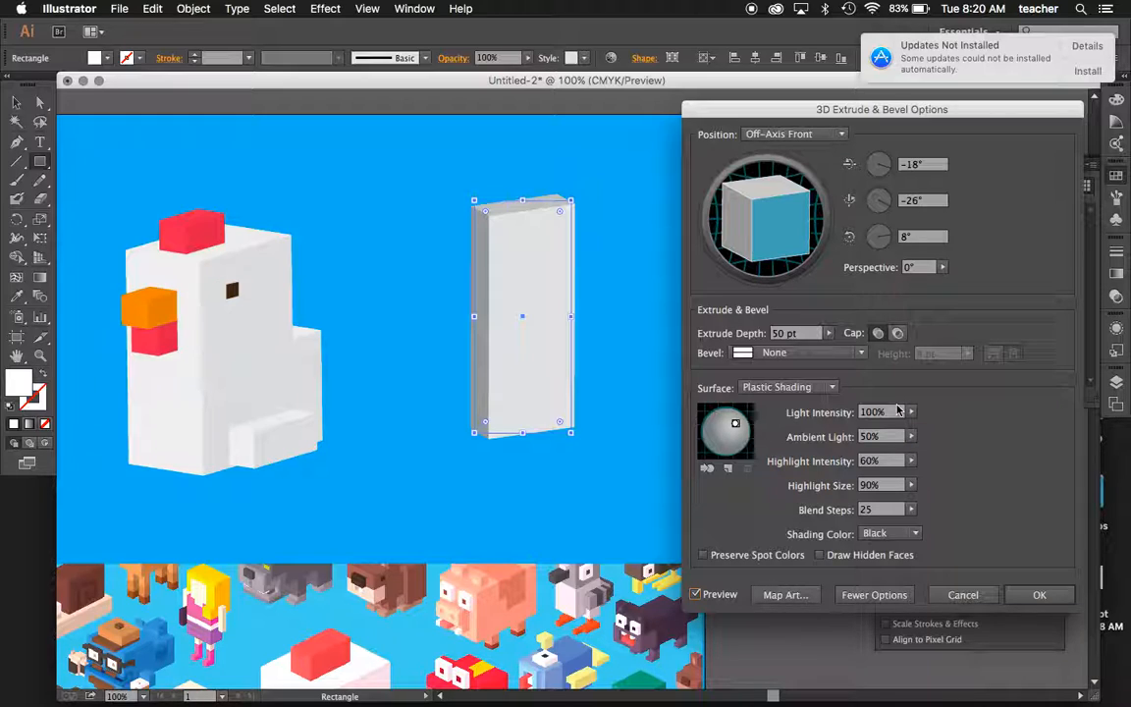
- Set the extrusion's position to Isometric Right and its extrude depth to 179 pt
{"action": "left_click", "coordinate": [793, 134]}
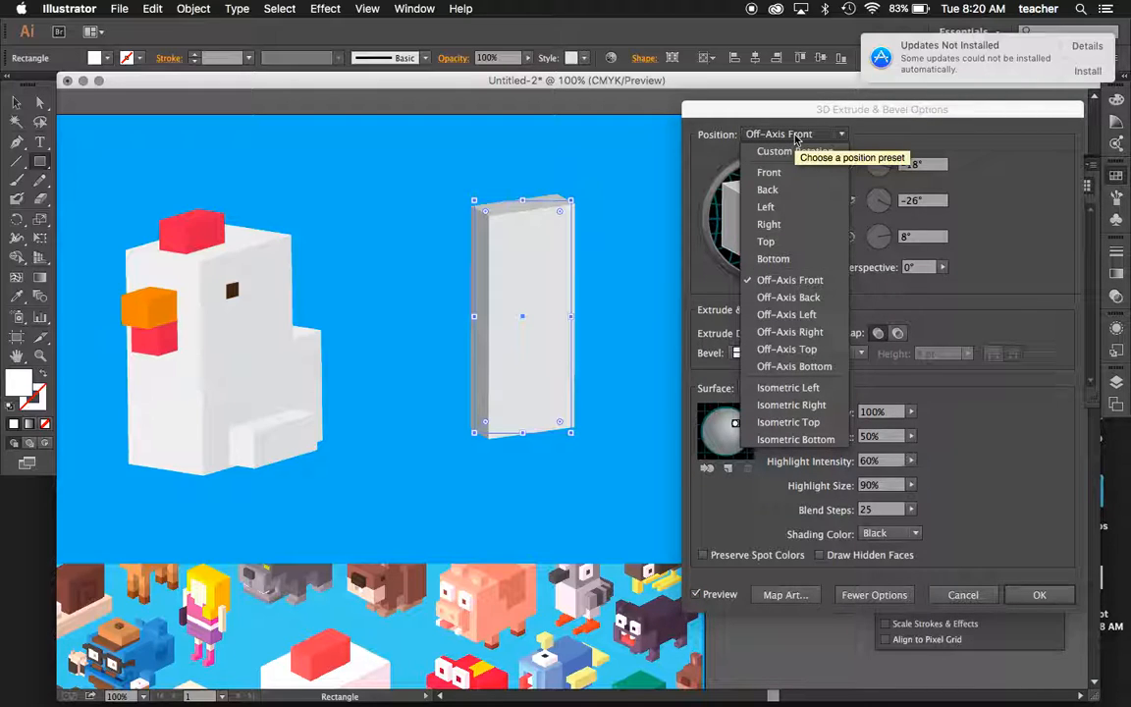
{"action": "left_click", "coordinate": [796, 140]}
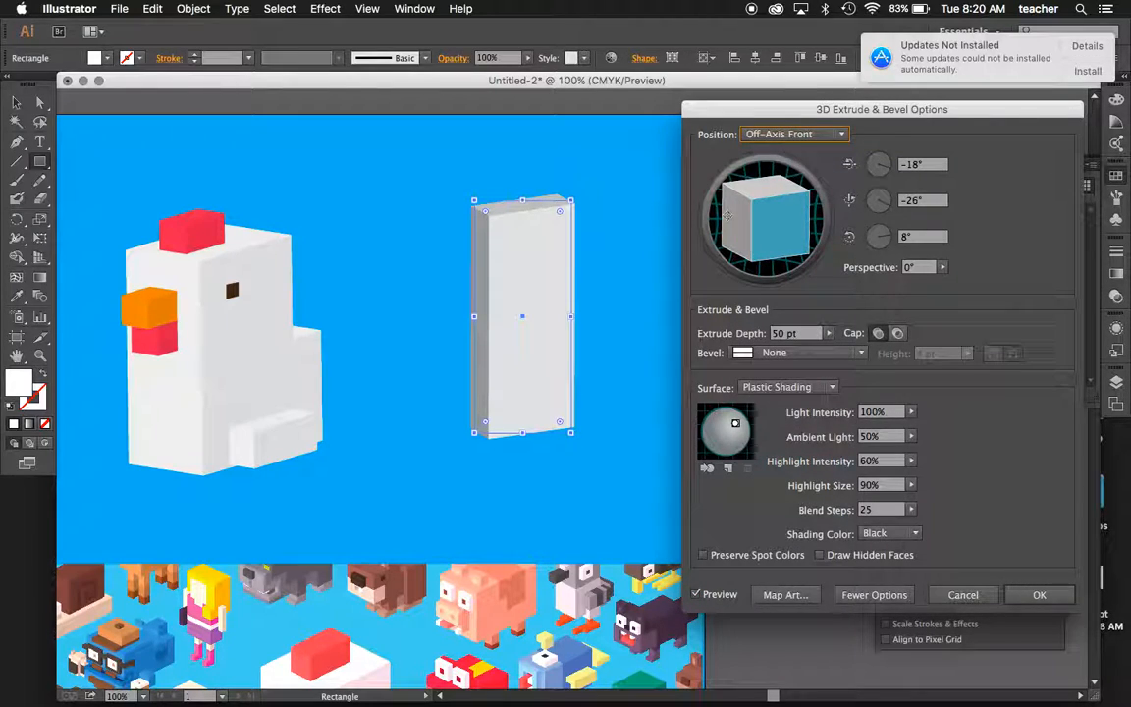
{"action": "left_click", "coordinate": [796, 137]}
{"action": "left_click", "coordinate": [788, 189]}
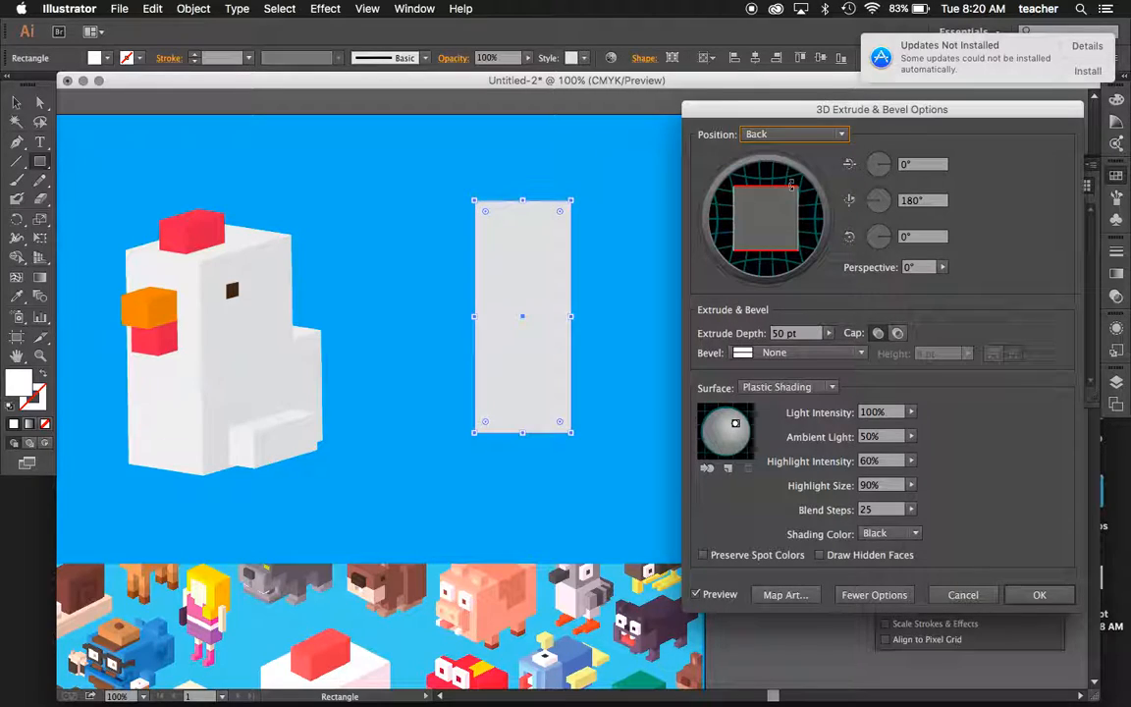
{"action": "left_click", "coordinate": [795, 139]}
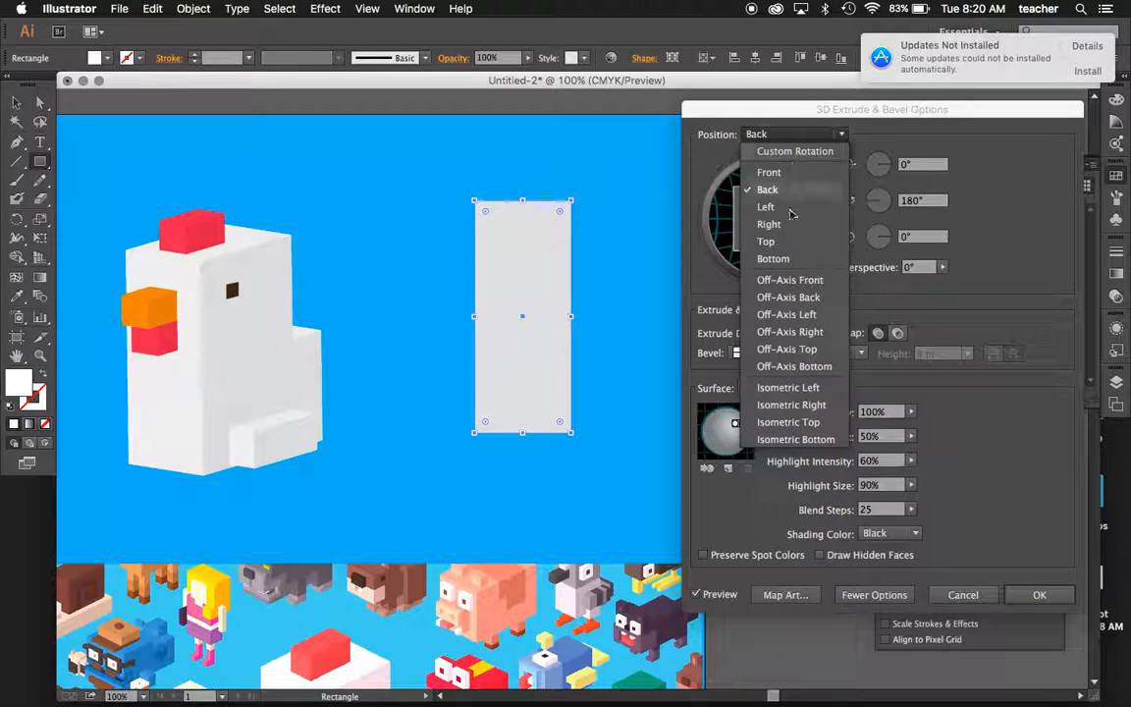
{"action": "left_click", "coordinate": [792, 404]}
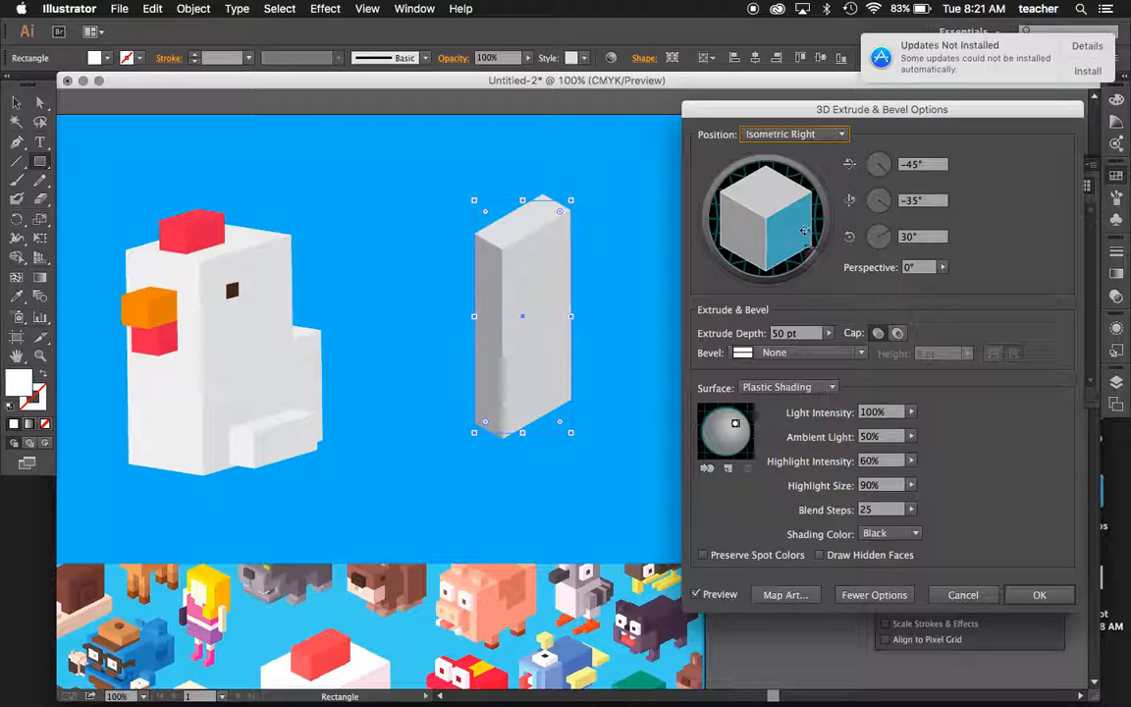
{"action": "left_click", "coordinate": [830, 335]}
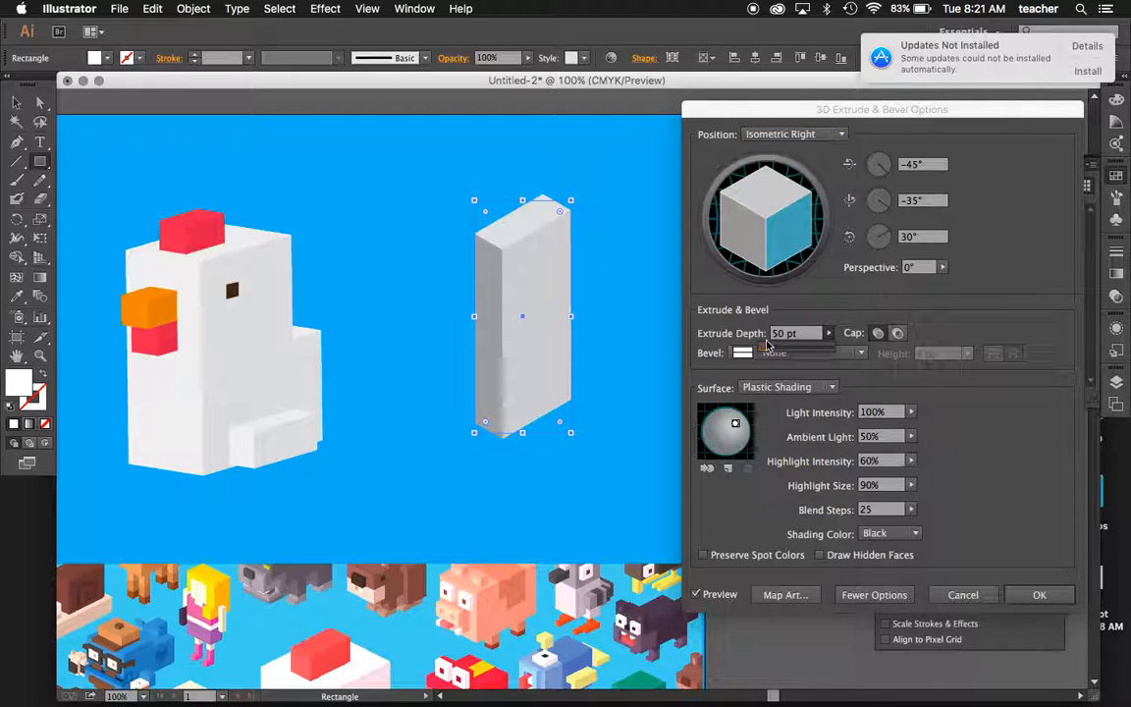
{"action": "mouse_move", "coordinate": [762, 349]}
{"action": "left_mouse_down"}
{"action": "mouse_move", "coordinate": [784, 355]}
{"action": "mouse_move", "coordinate": [767, 354]}
{"action": "left_mouse_up"}
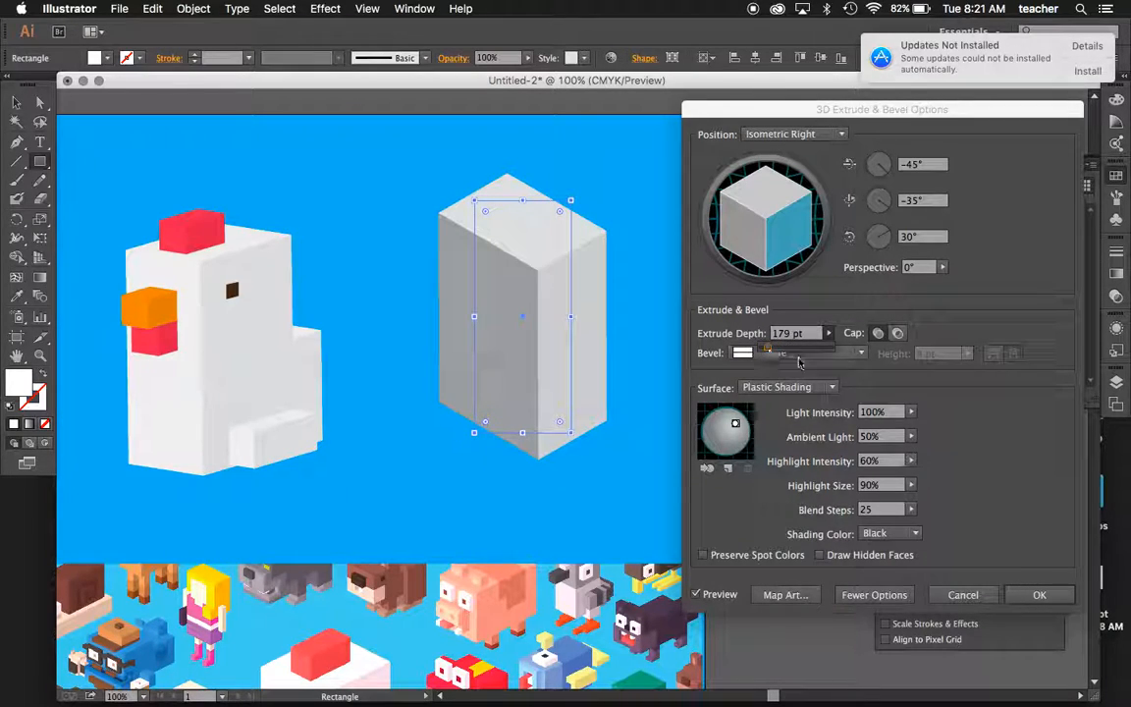
- Try the Cove bevel on the extruded block and return the bevel to None
{"action": "left_click", "coordinate": [862, 353]}
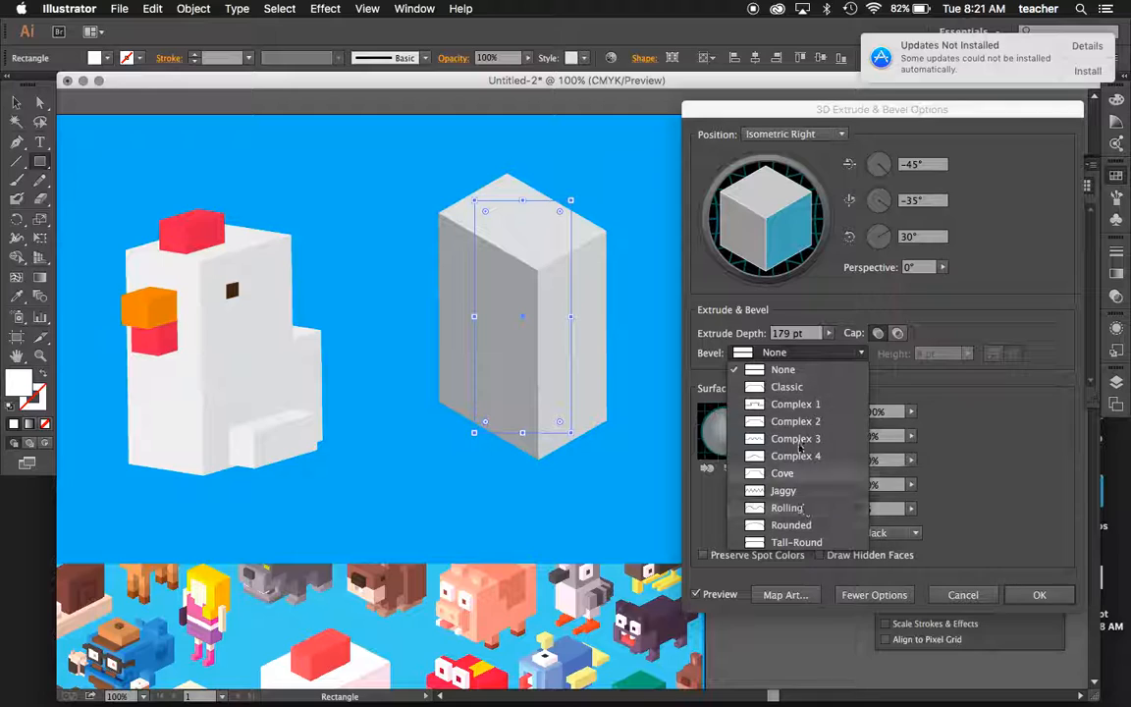
{"action": "left_click", "coordinate": [782, 472]}
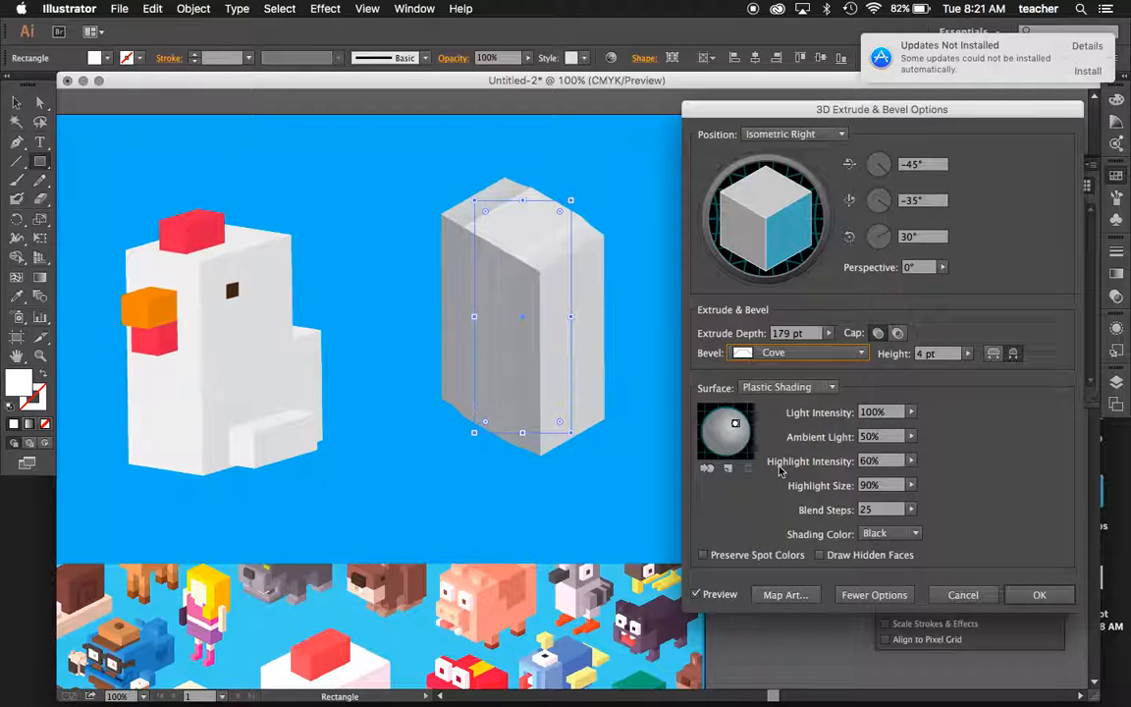
{"action": "left_click", "coordinate": [817, 353]}
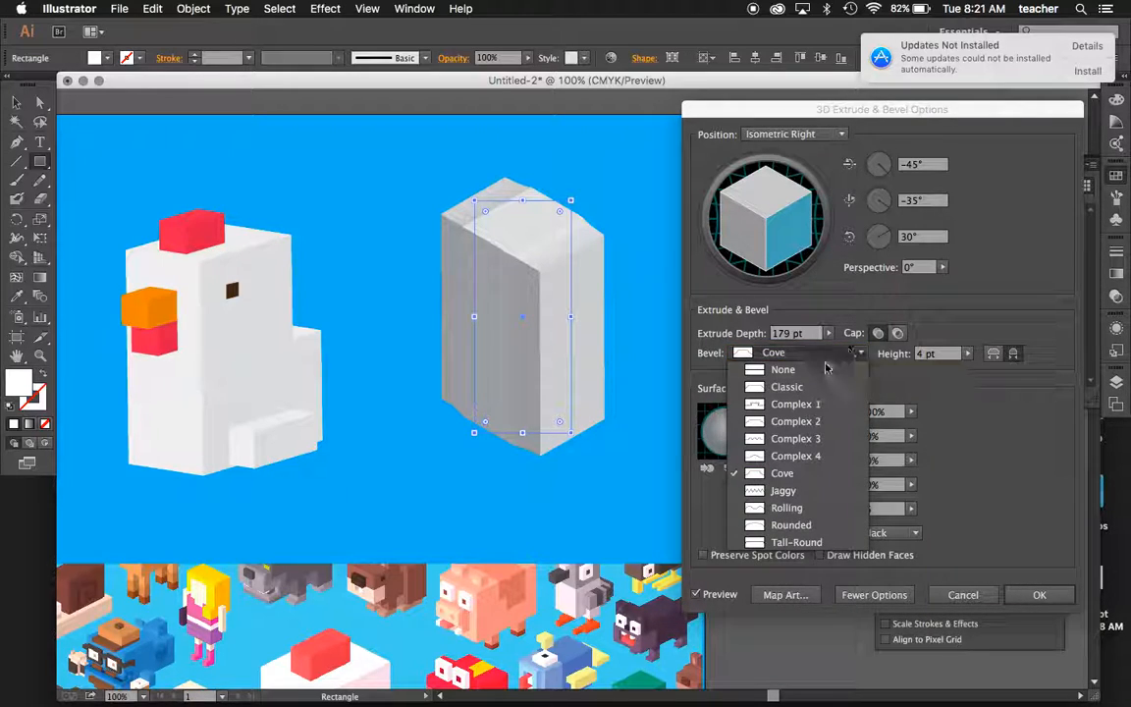
{"action": "left_click", "coordinate": [817, 370]}
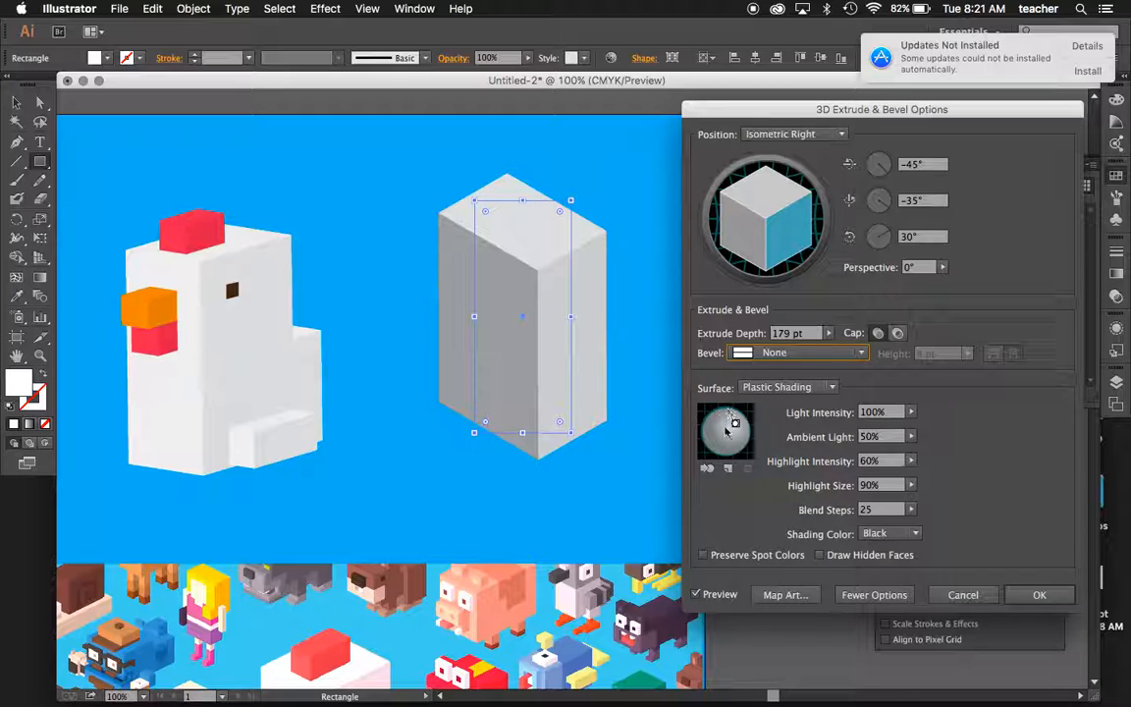
{"action": "left_click", "coordinate": [869, 595]}
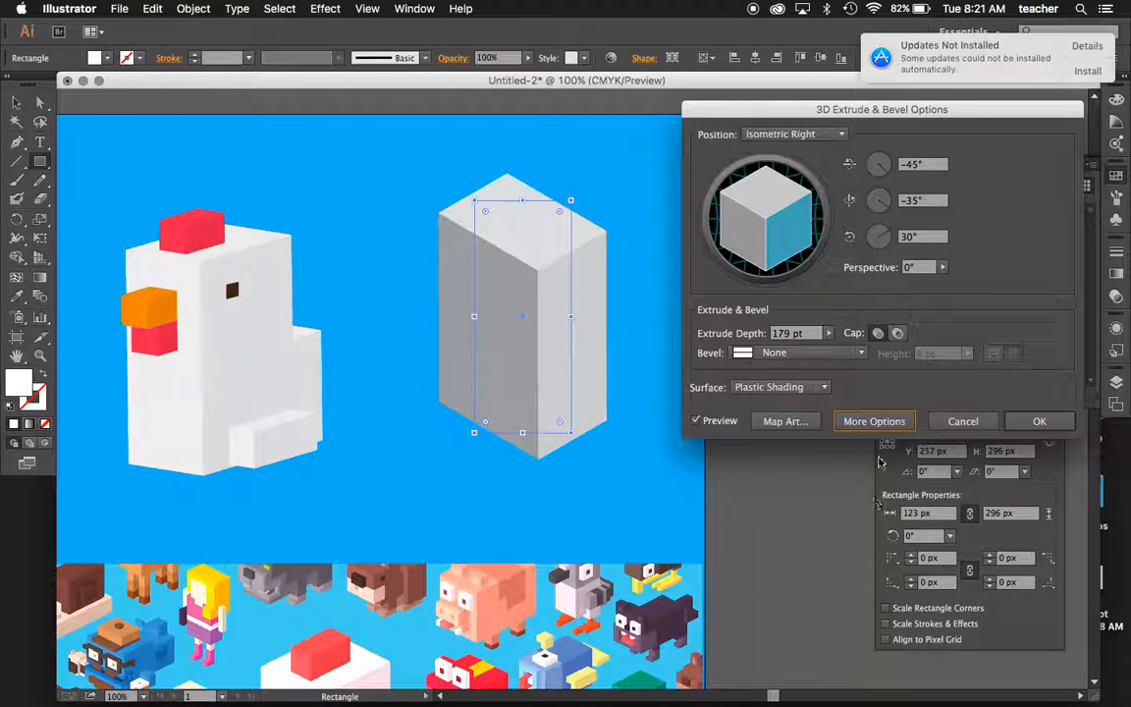
{"action": "left_click", "coordinate": [872, 422]}
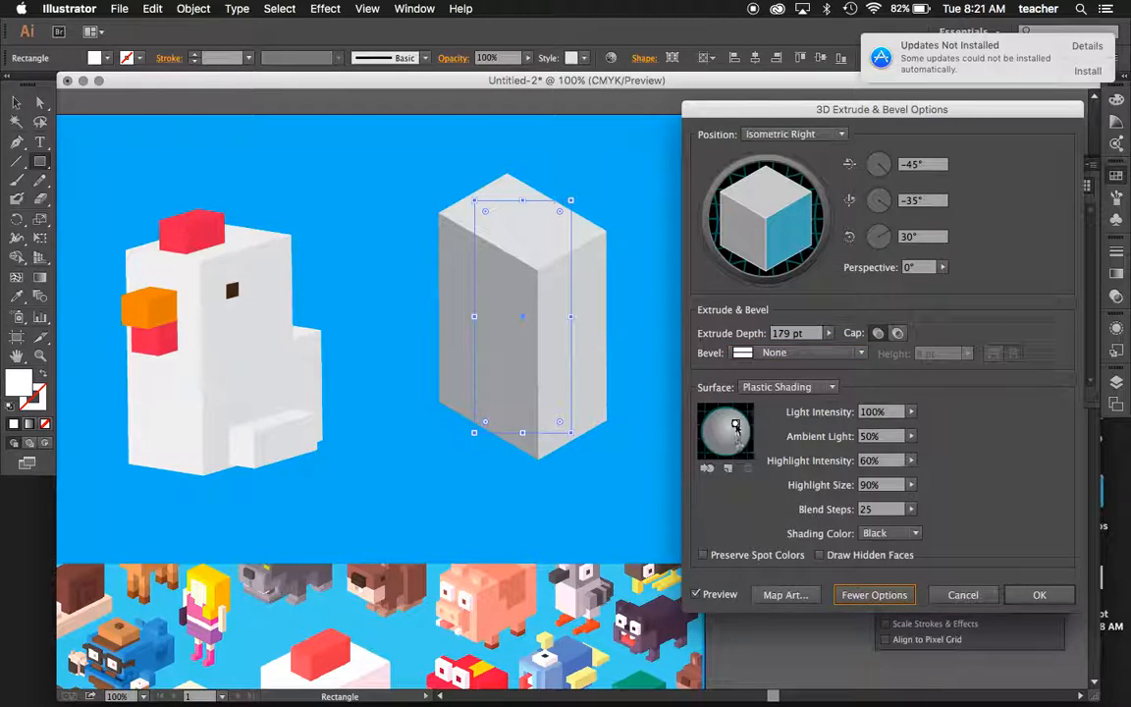
- Move the light to the left side of the shading sphere and raise the ambient light to 87%
{"action": "left_click_drag", "start_coordinate": [735, 423], "coordinate": [713, 426]}
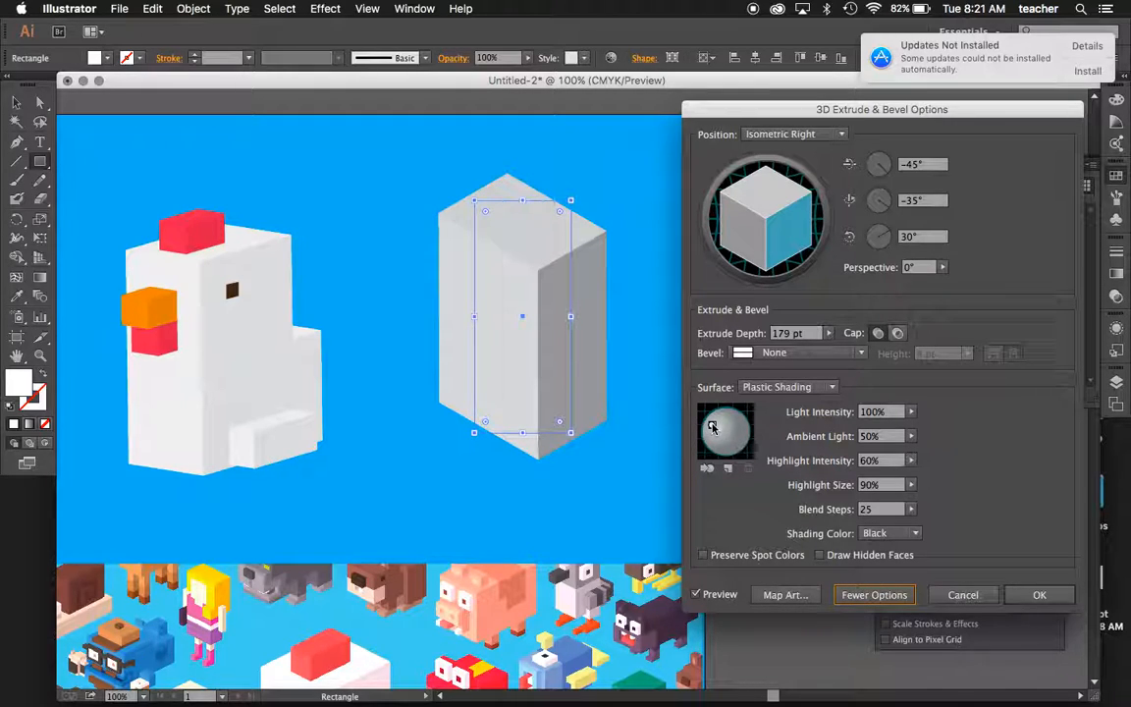
{"action": "left_click", "coordinate": [911, 437]}
{"action": "left_click_drag", "start_coordinate": [883, 452], "coordinate": [910, 459]}
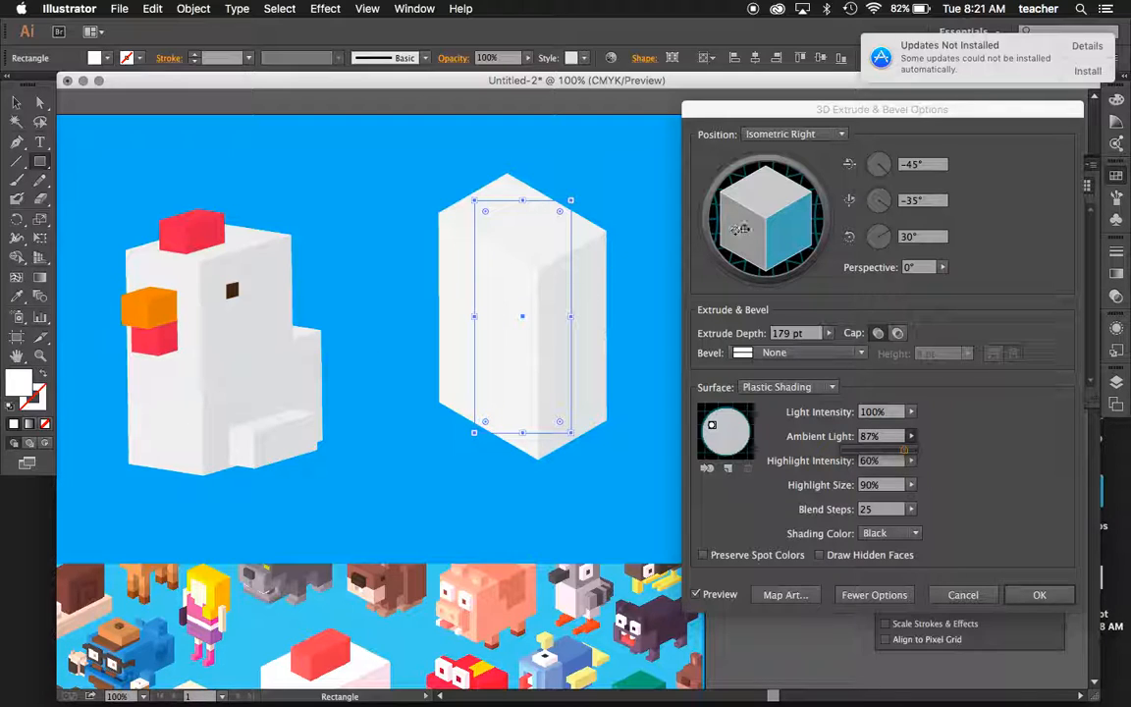
- Rotate the extruded block freely so its front, top and one side show, and set its X-axis rotation to -8°
{"action": "mouse_move", "coordinate": [775, 232]}
{"action": "left_mouse_down"}
{"action": "mouse_move", "coordinate": [748, 222]}
{"action": "mouse_move", "coordinate": [806, 177]}
{"action": "mouse_move", "coordinate": [792, 221]}
{"action": "mouse_move", "coordinate": [749, 220]}
{"action": "mouse_move", "coordinate": [786, 181]}
{"action": "mouse_move", "coordinate": [774, 198]}
{"action": "mouse_move", "coordinate": [741, 200]}
{"action": "left_mouse_up"}
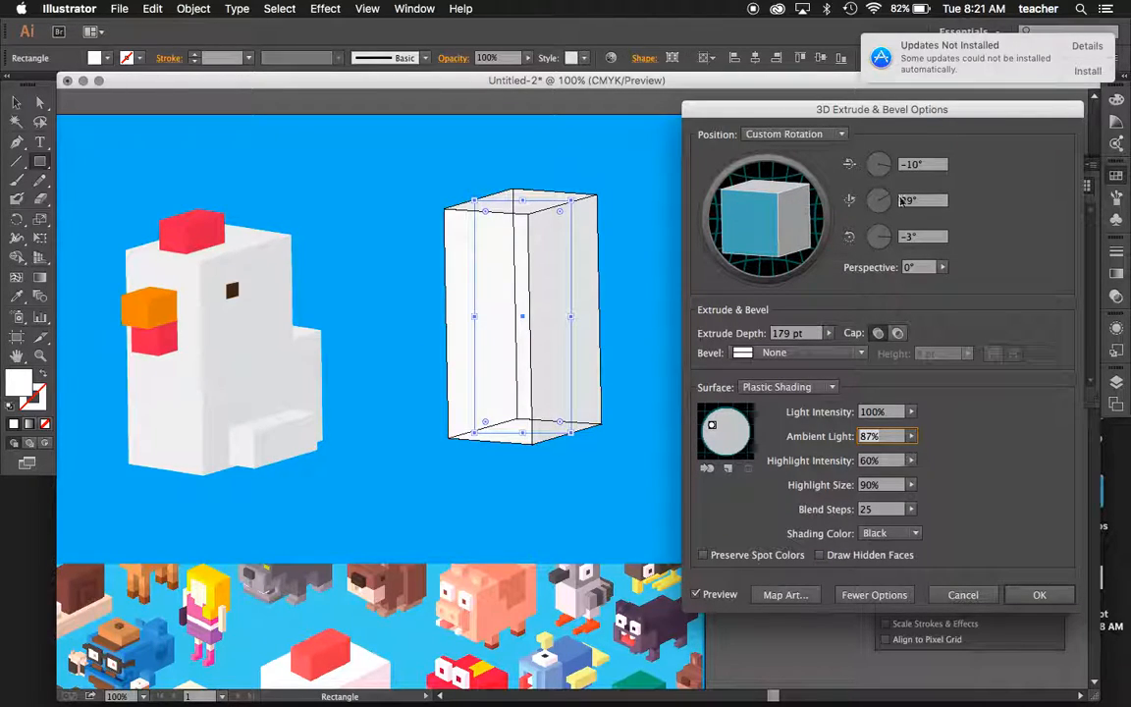
{"action": "left_click", "coordinate": [928, 165]}
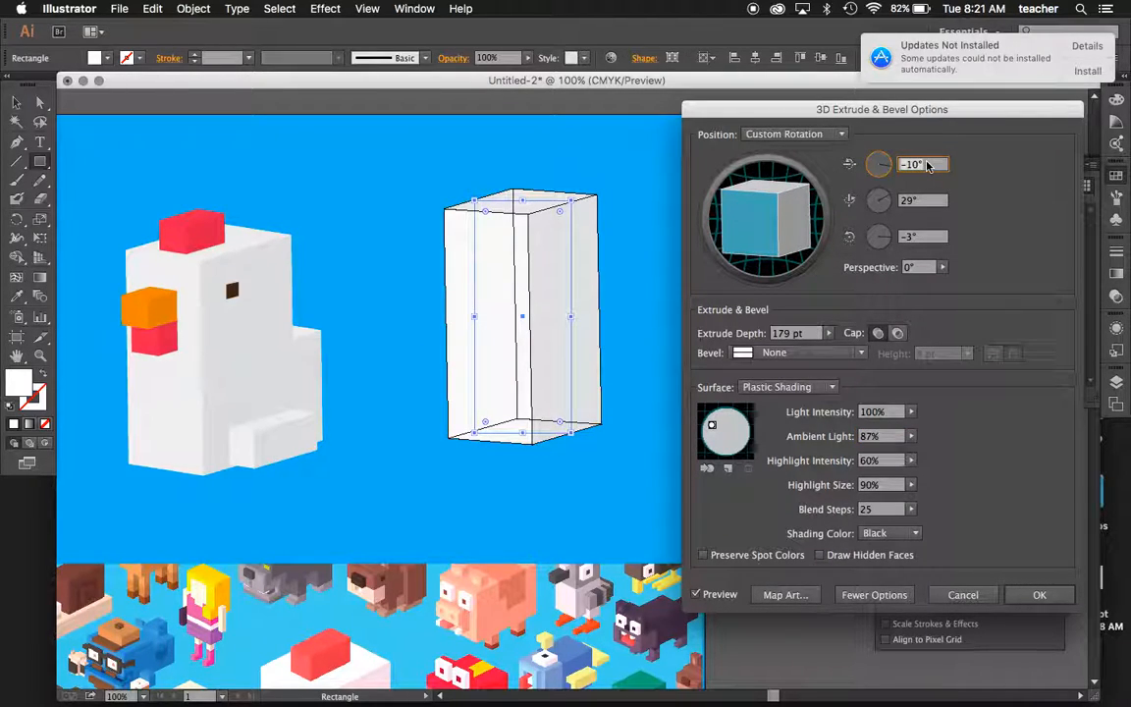
{"action": "key", "text": "Up"}
{"action": "key", "text": "Up"}
{"action": "key", "text": "Up"}
{"action": "key", "text": "Up"}
{"action": "key", "text": "Up"}
{"action": "key", "text": "Up"}
{"action": "key", "text": "Up"}
{"action": "key", "text": "Down"}
- Set the extruded block's Y-axis rotation to 34°
{"action": "left_click", "coordinate": [934, 204]}
{"action": "key", "text": "Down"}
{"action": "key", "text": "Up"}
{"action": "key", "text": "Up"}
{"action": "key", "text": "Up"}
{"action": "key", "text": "Up"}
{"action": "key", "text": "Up"}
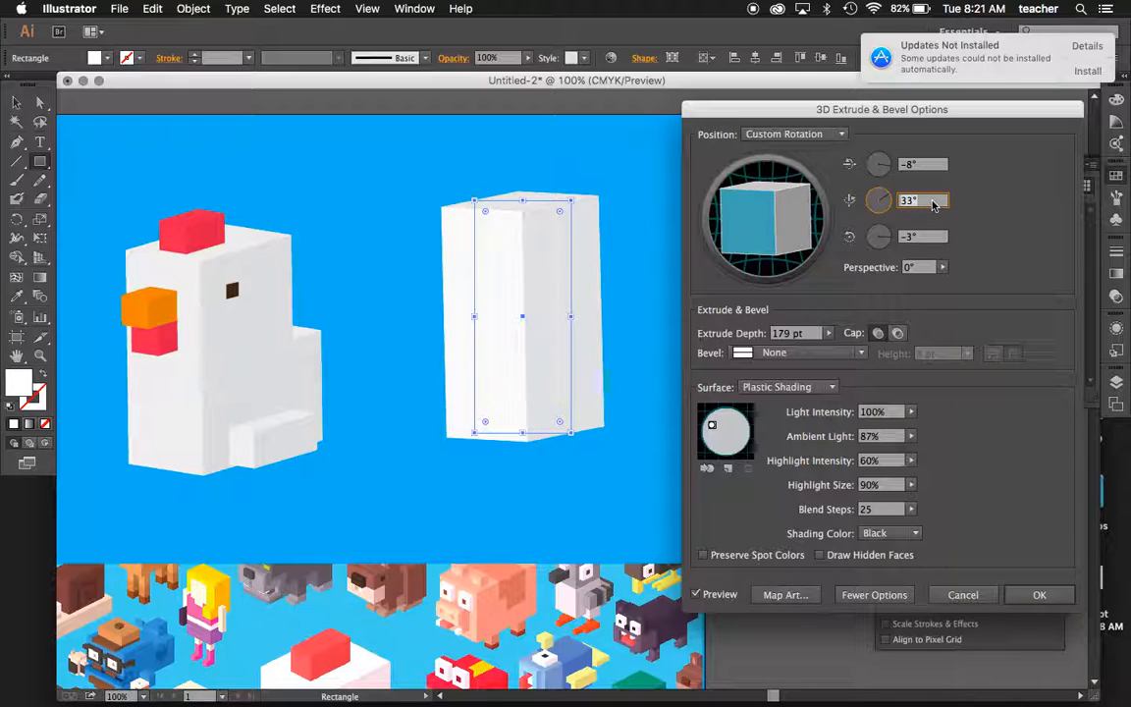
- Set the block's Z-axis rotation to -4° and apply the 3D Extrude & Bevel effect
{"action": "left_click", "coordinate": [933, 236]}
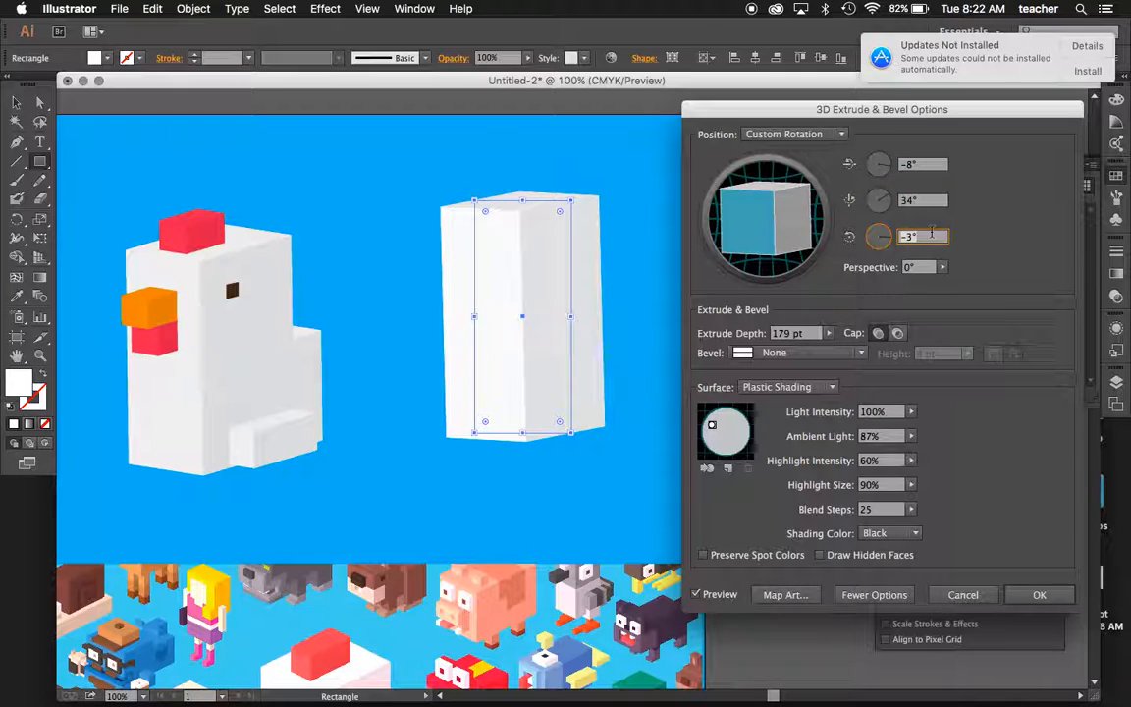
{"action": "key", "text": "Up"}
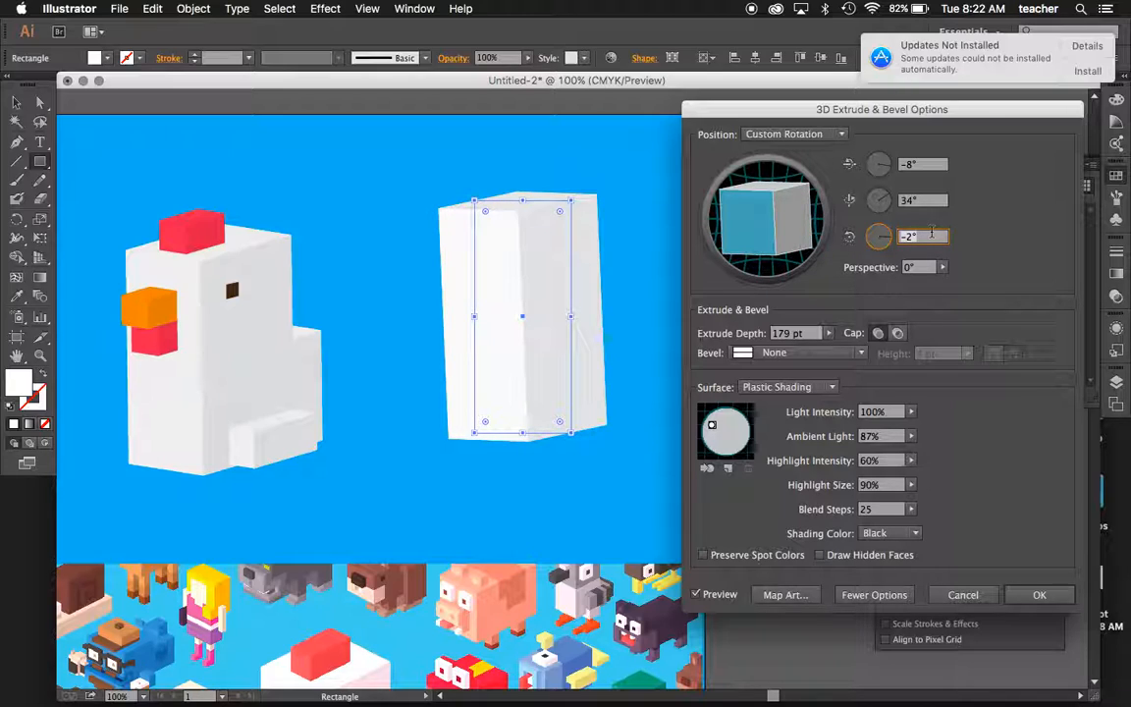
{"action": "key", "text": "Down"}
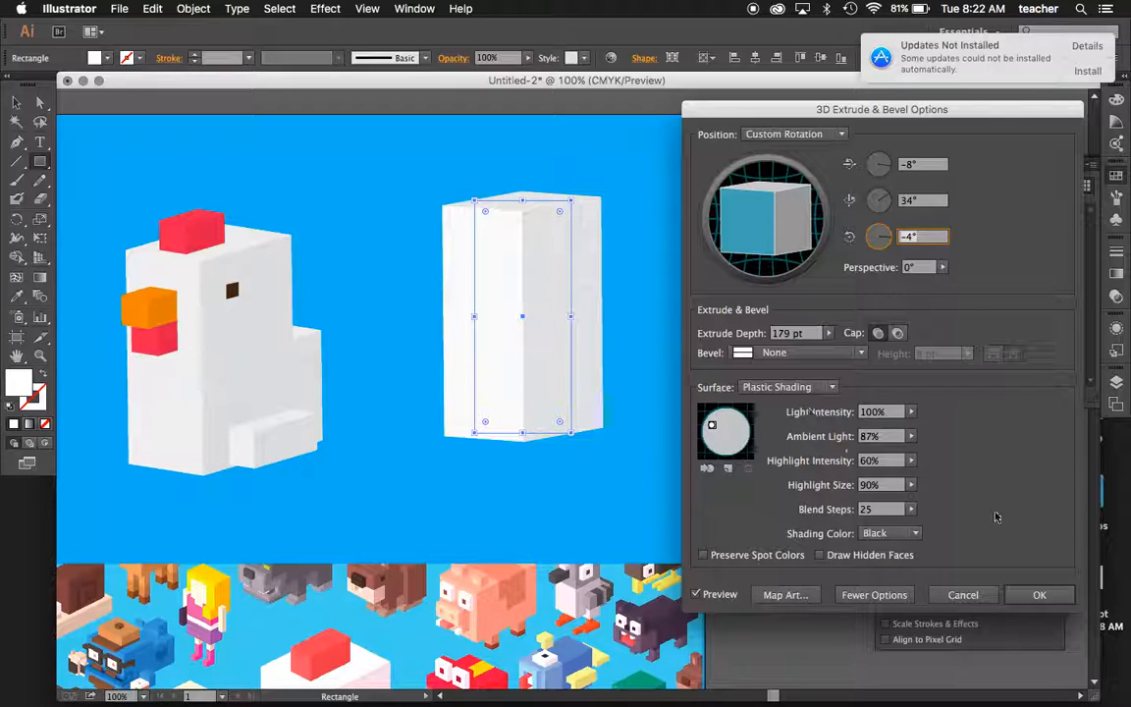
{"action": "key", "text": "Return"}
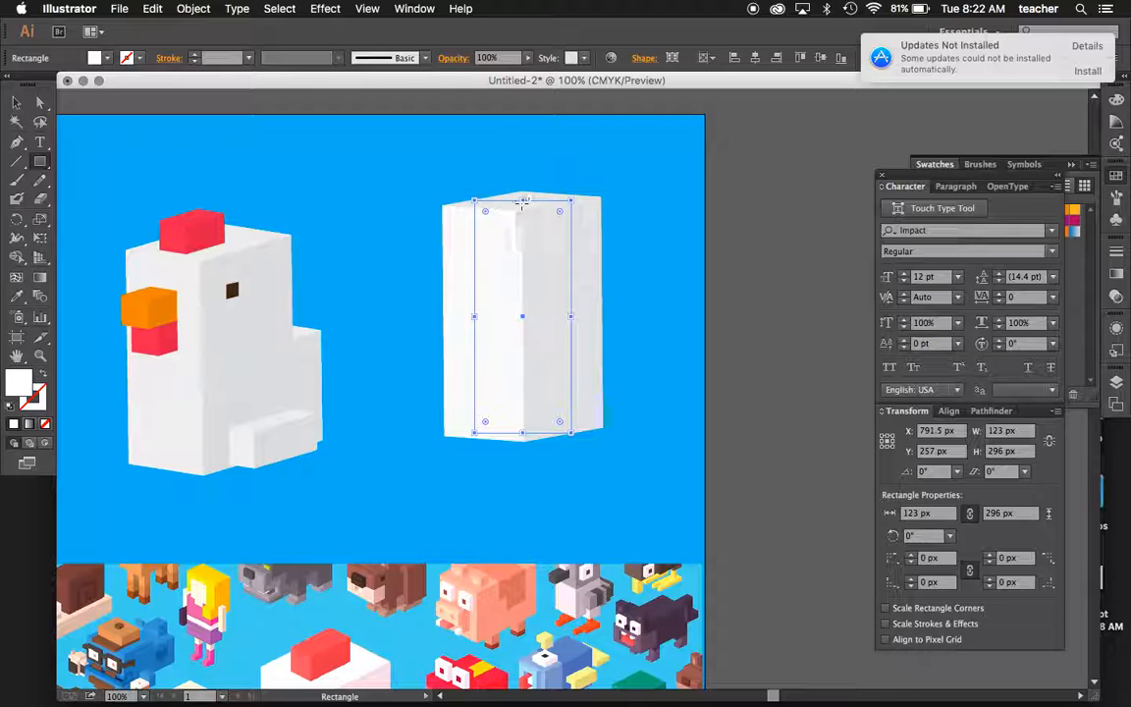
- Shorten the white body block from its top edge to about 274 px high and deselect it
{"action": "left_click_drag", "start_coordinate": [524, 200], "coordinate": [523, 218]}
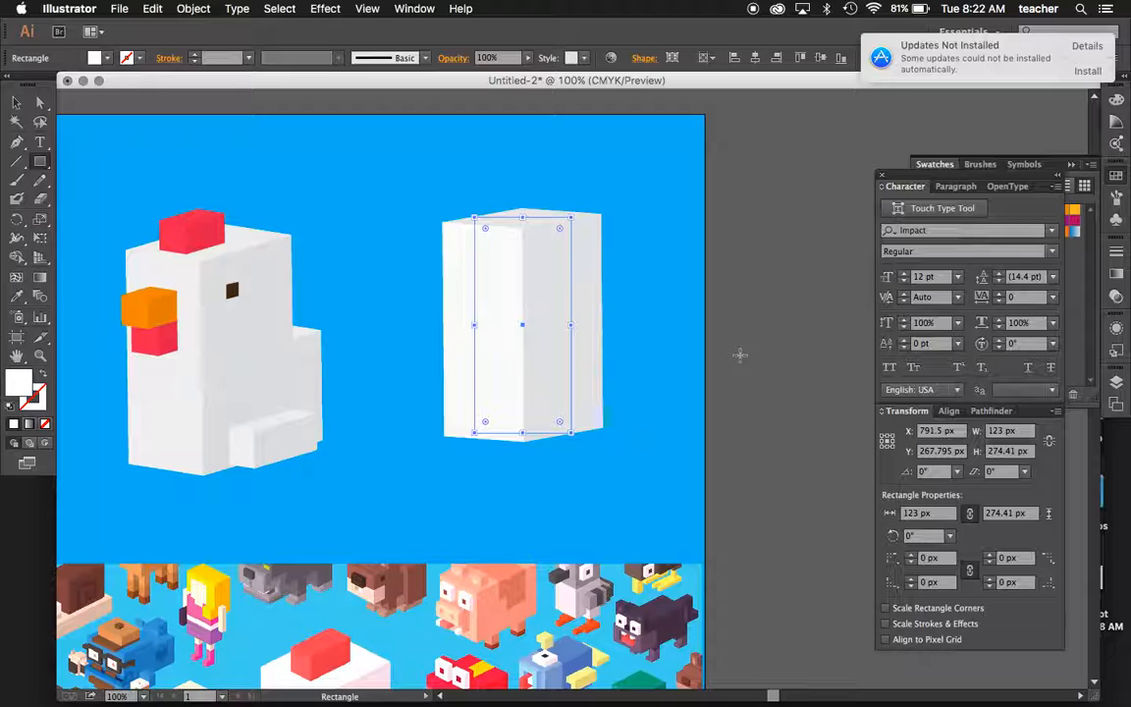
{"action": "left_click", "coordinate": [740, 353]}
{"action": "left_click", "coordinate": [456, 327]}
{"action": "left_click", "coordinate": [22, 105]}
{"action": "left_click", "coordinate": [373, 207]}
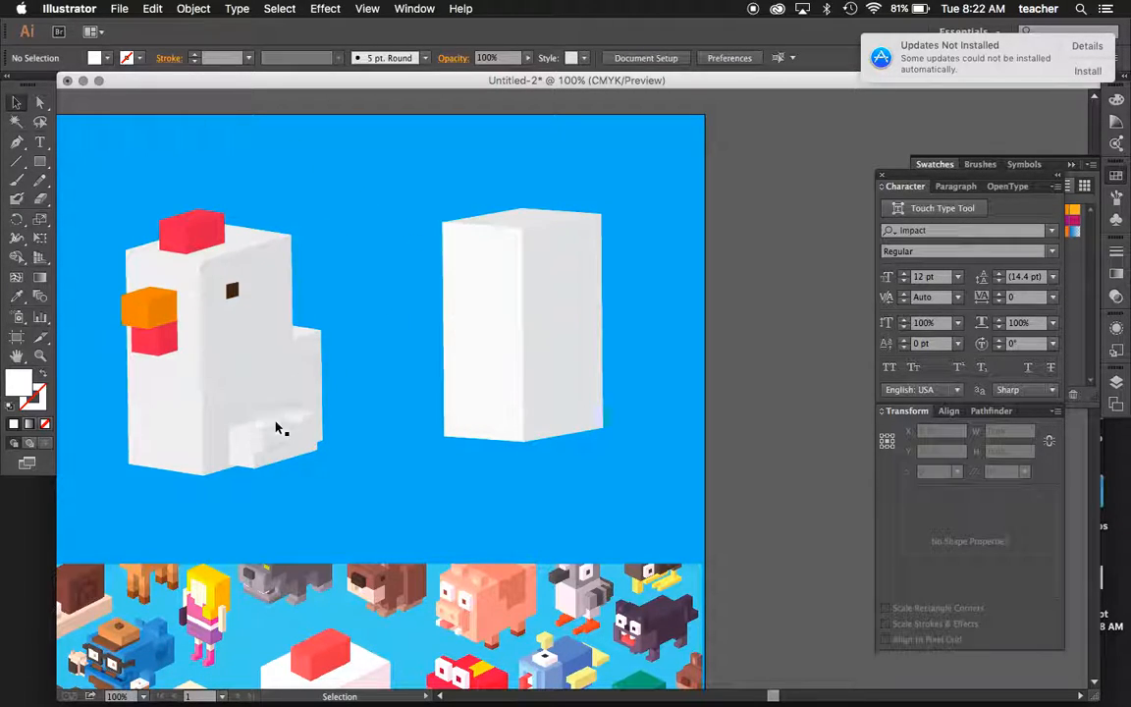
- Duplicate the body block, send the copy behind it, and shrink the copy to about 83 by 178 px for the tail
{"action": "left_click_drag", "start_coordinate": [501, 310], "coordinate": [597, 358]}
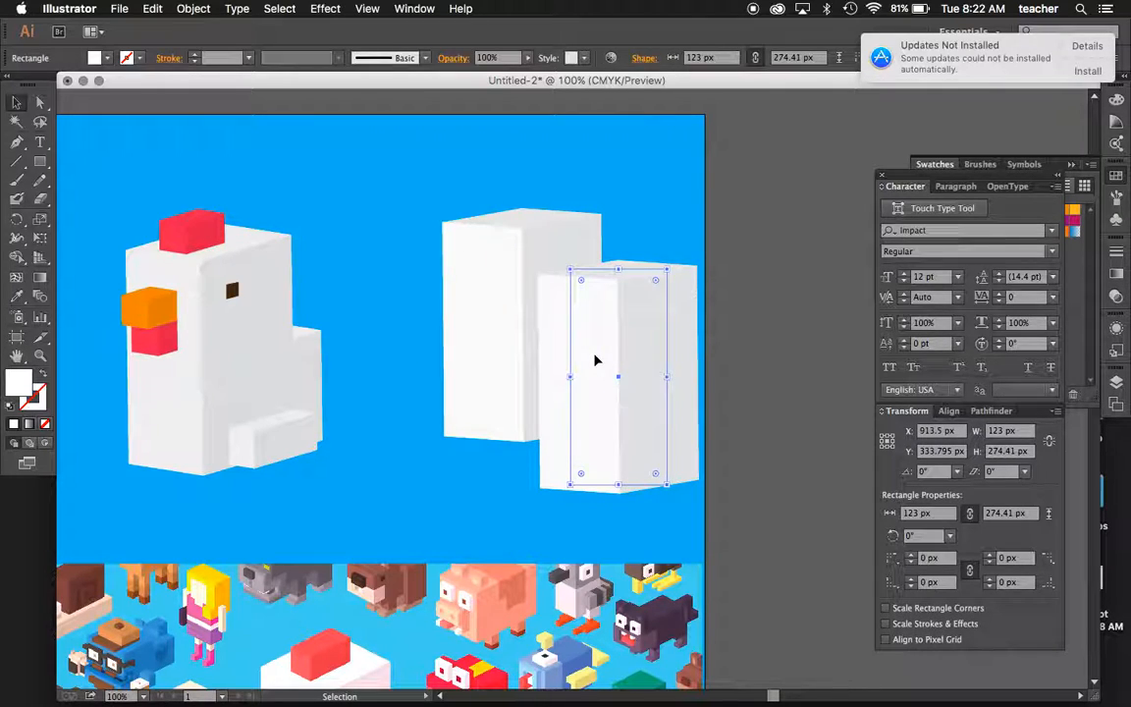
{"action": "key", "text": "super+bracketleft"}
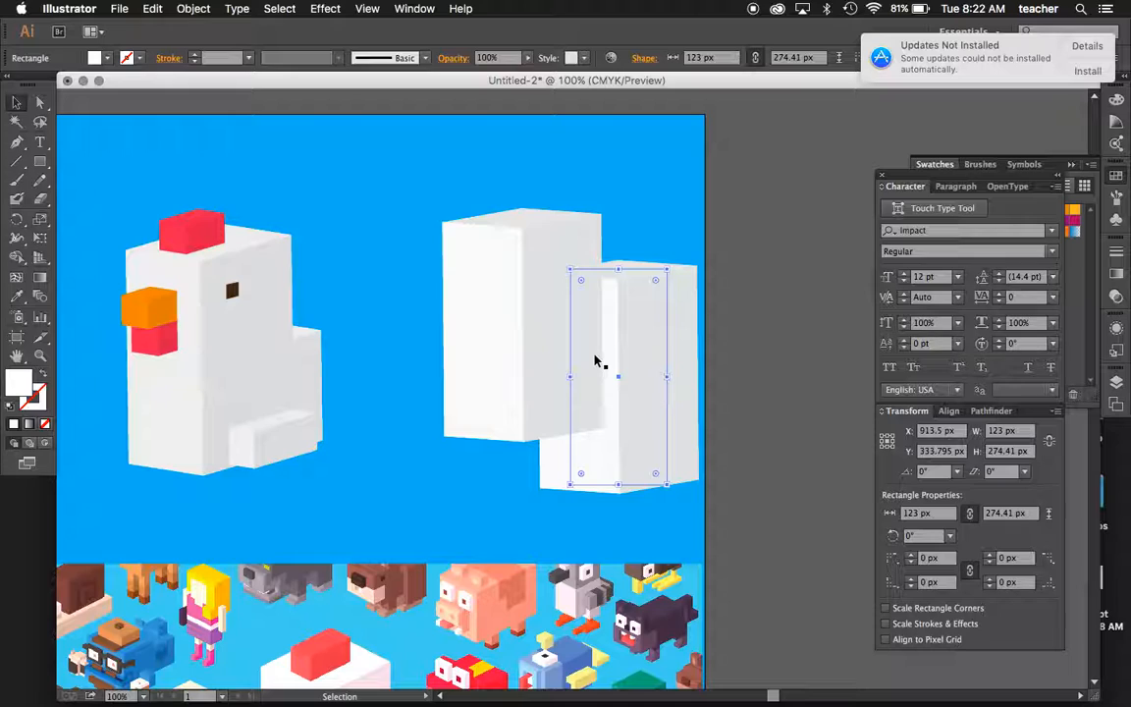
{"action": "left_click_drag", "start_coordinate": [618, 268], "coordinate": [622, 346]}
{"action": "left_click_drag", "start_coordinate": [666, 415], "coordinate": [637, 413]}
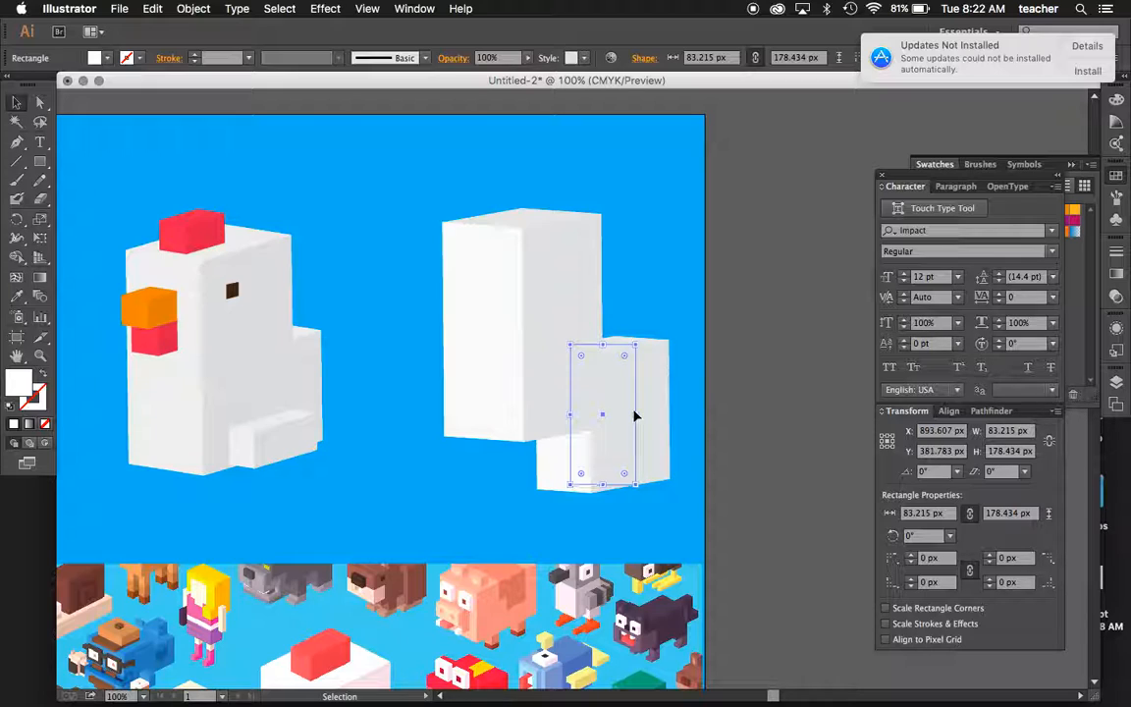
- Move the smaller block clear of the body and set its existing 3D Extrude & Bevel depth to 60 pt with preview on
{"action": "left_click_drag", "start_coordinate": [619, 429], "coordinate": [674, 333]}
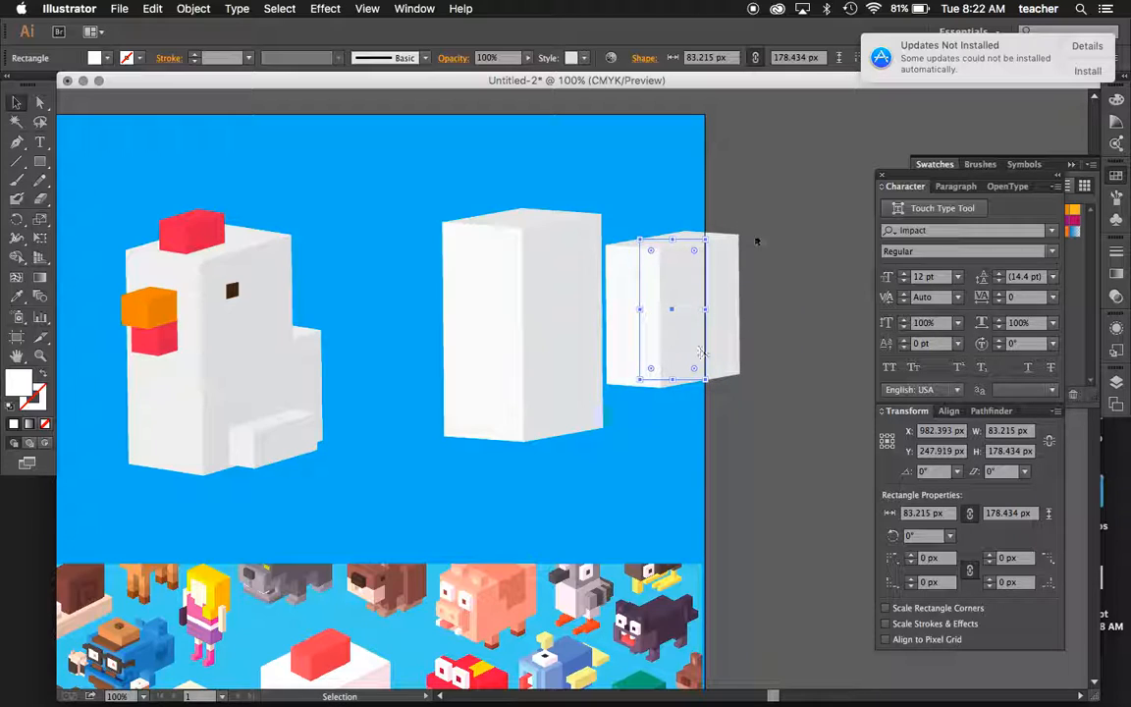
{"action": "left_click", "coordinate": [1116, 334]}
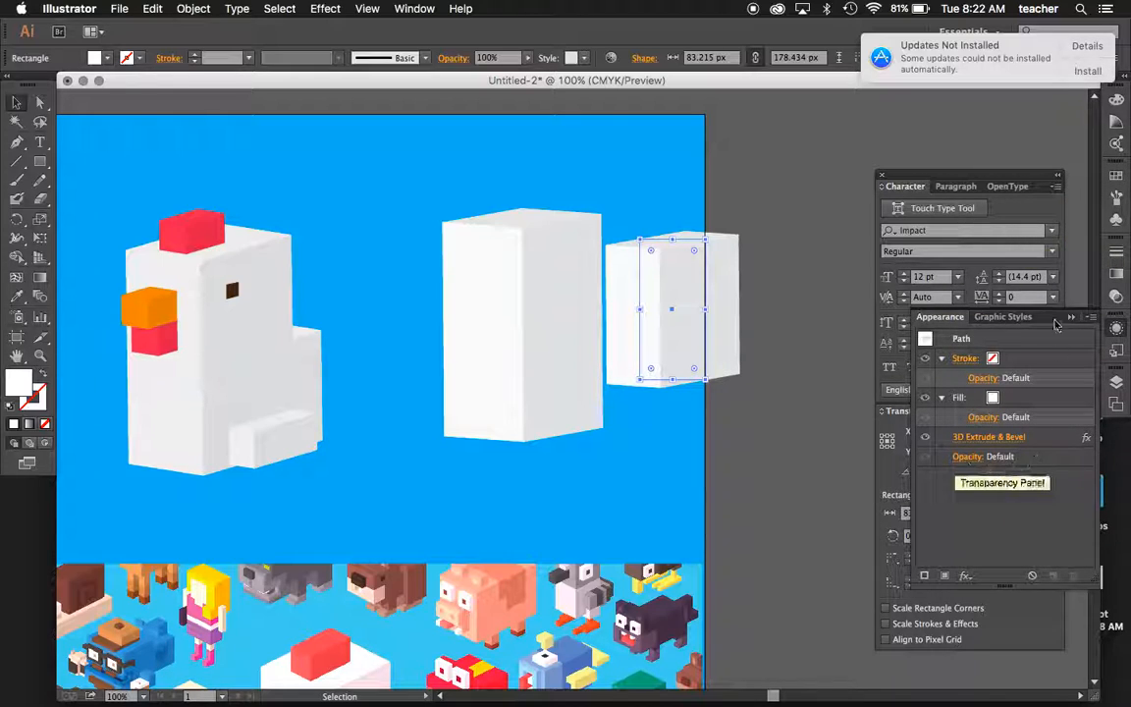
{"action": "left_click", "coordinate": [987, 437]}
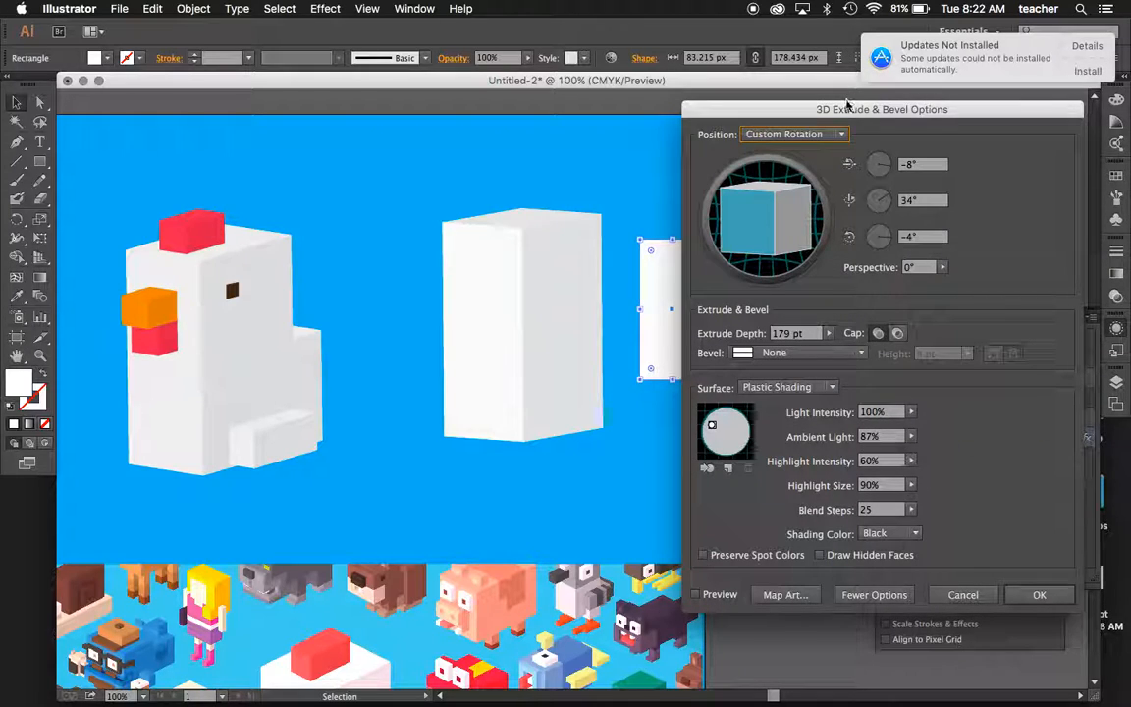
{"action": "left_click_drag", "start_coordinate": [846, 108], "coordinate": [935, 111]}
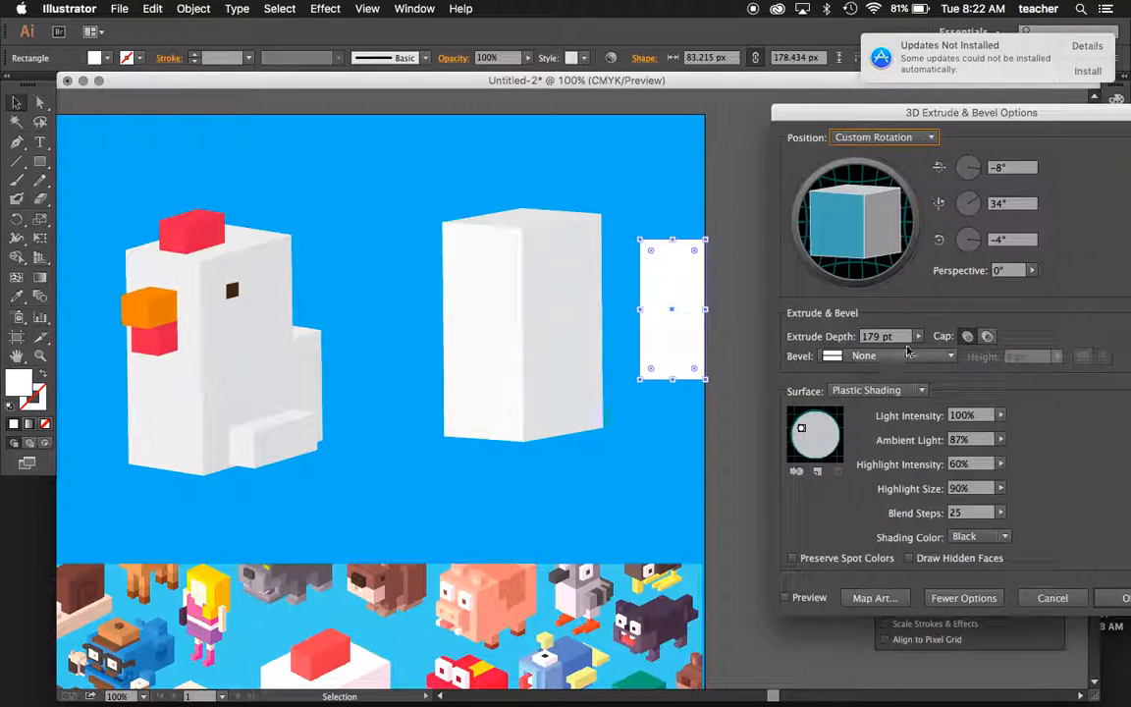
{"action": "left_click", "coordinate": [785, 598]}
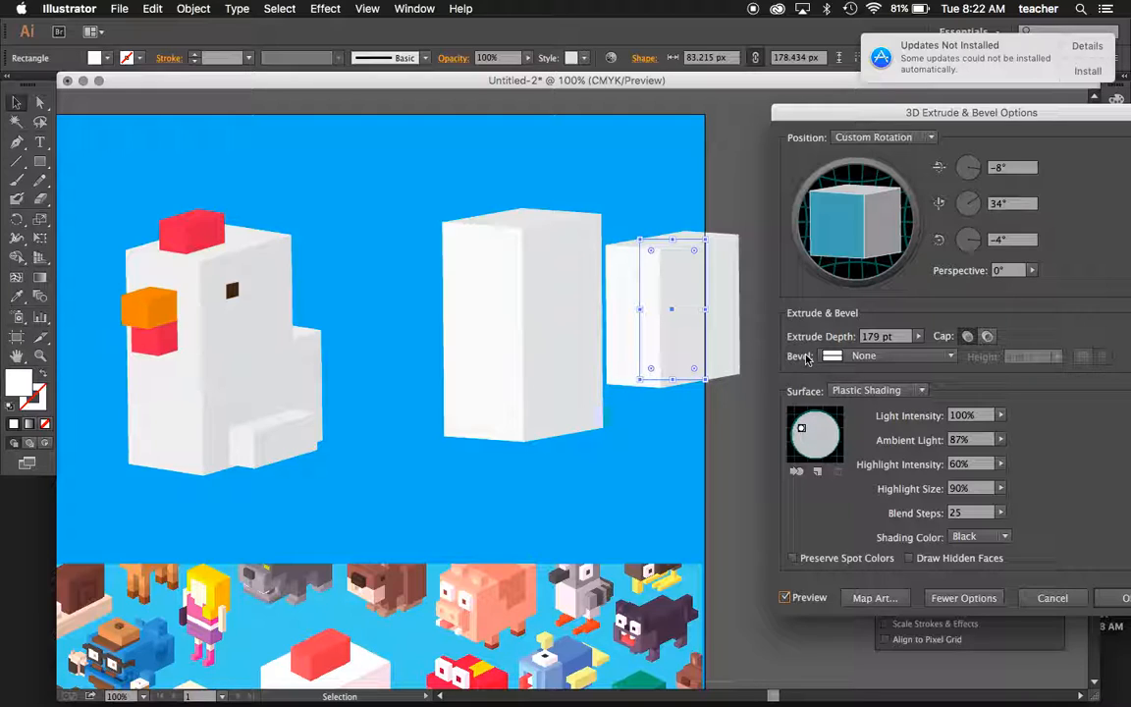
{"action": "left_click", "coordinate": [898, 337]}
{"action": "type", "text": "60"}
{"action": "key", "text": "Tab"}
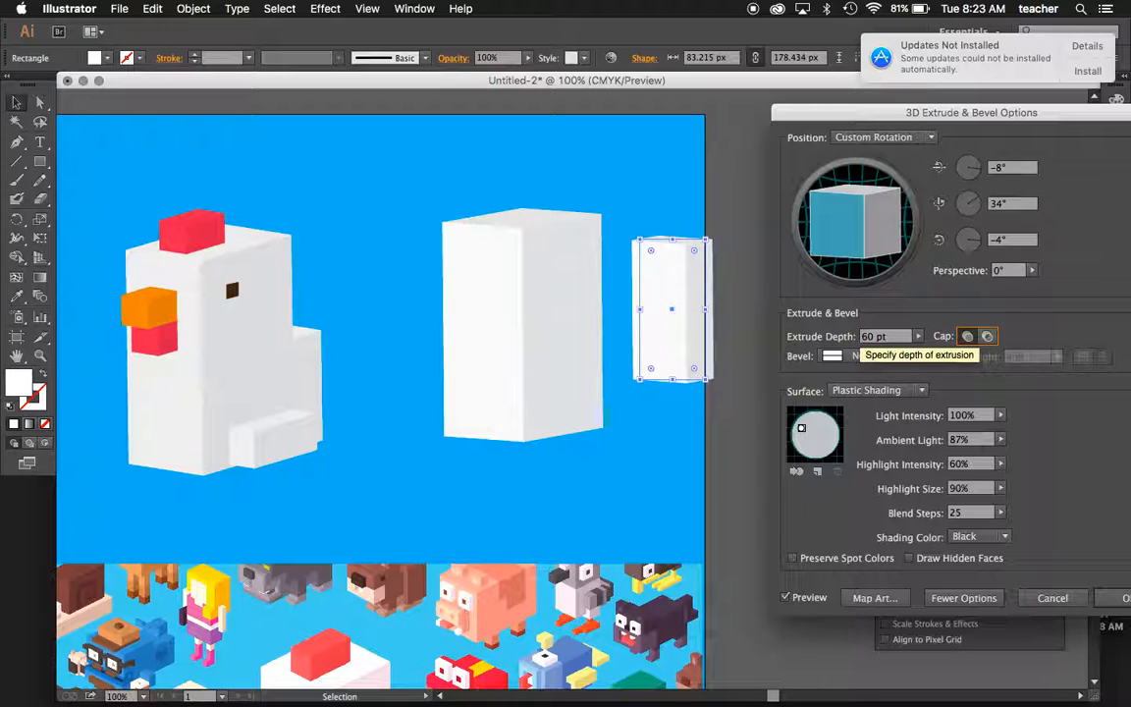
{"action": "key", "text": "Return"}
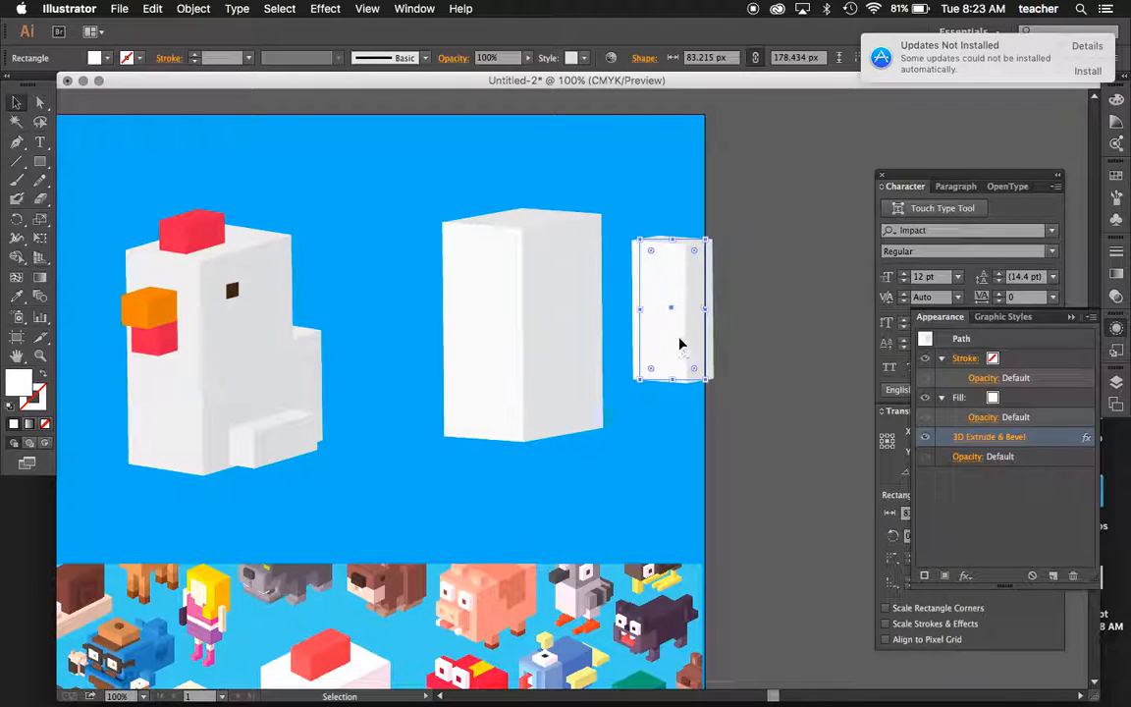
- Position the smaller block against the rear of the body as the tail and deselect it
{"action": "left_click_drag", "start_coordinate": [671, 313], "coordinate": [609, 366]}
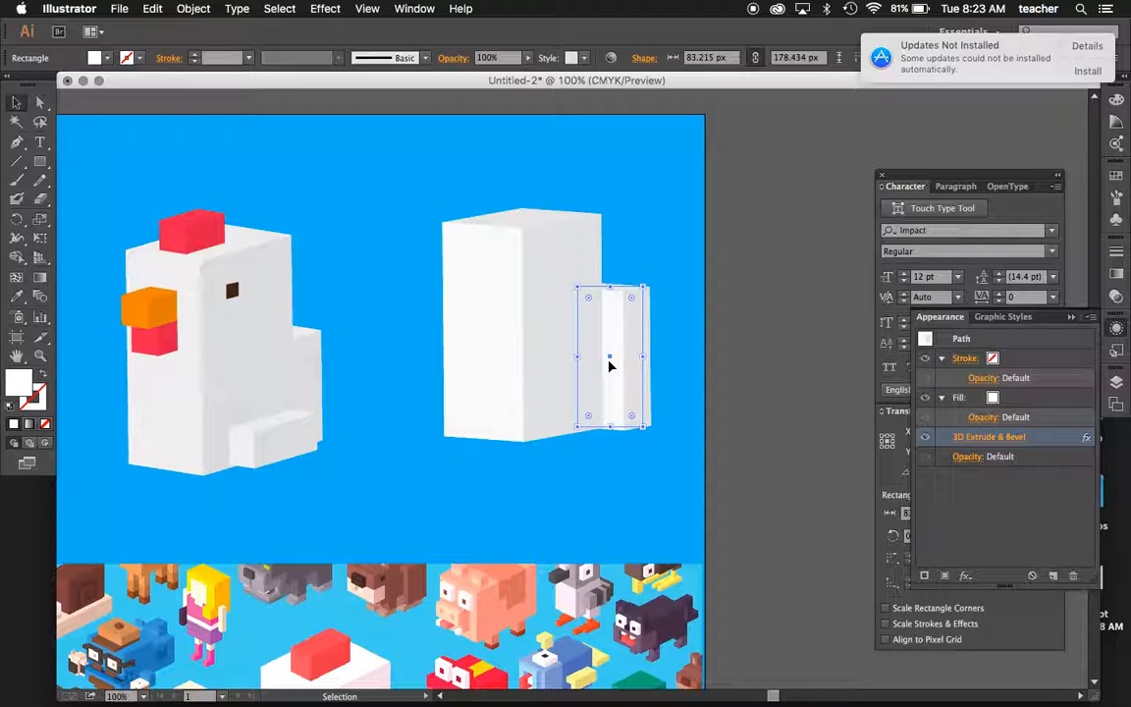
{"action": "left_click_drag", "start_coordinate": [605, 365], "coordinate": [590, 368]}
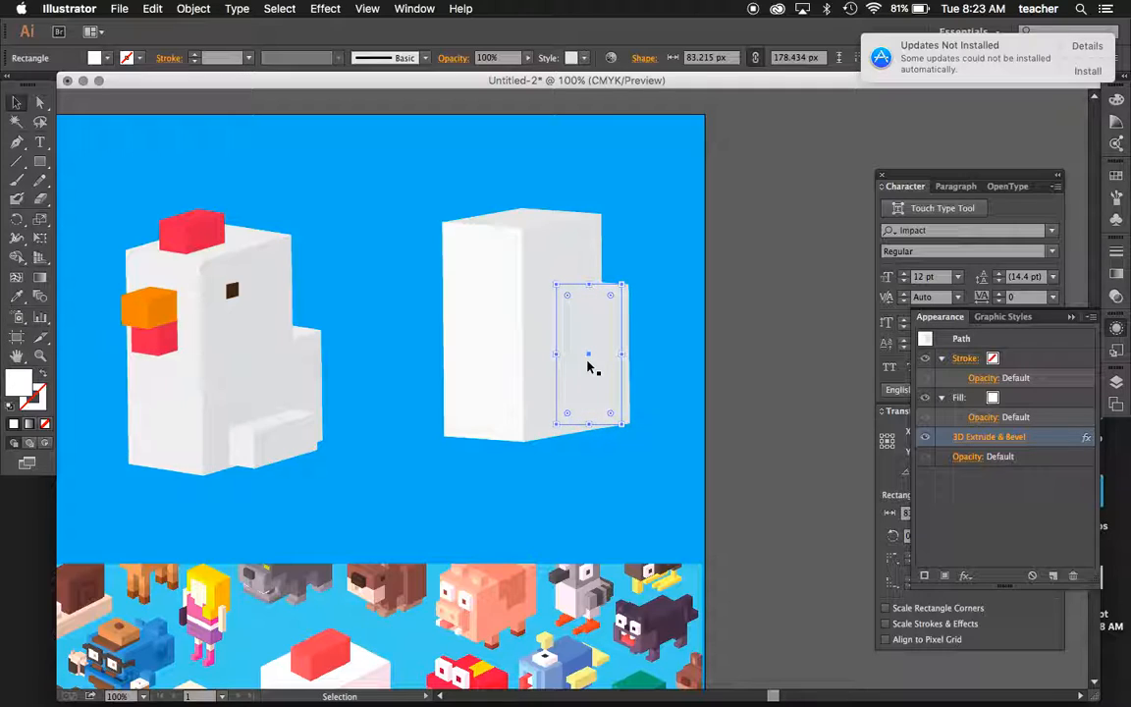
{"action": "left_click", "coordinate": [690, 314]}
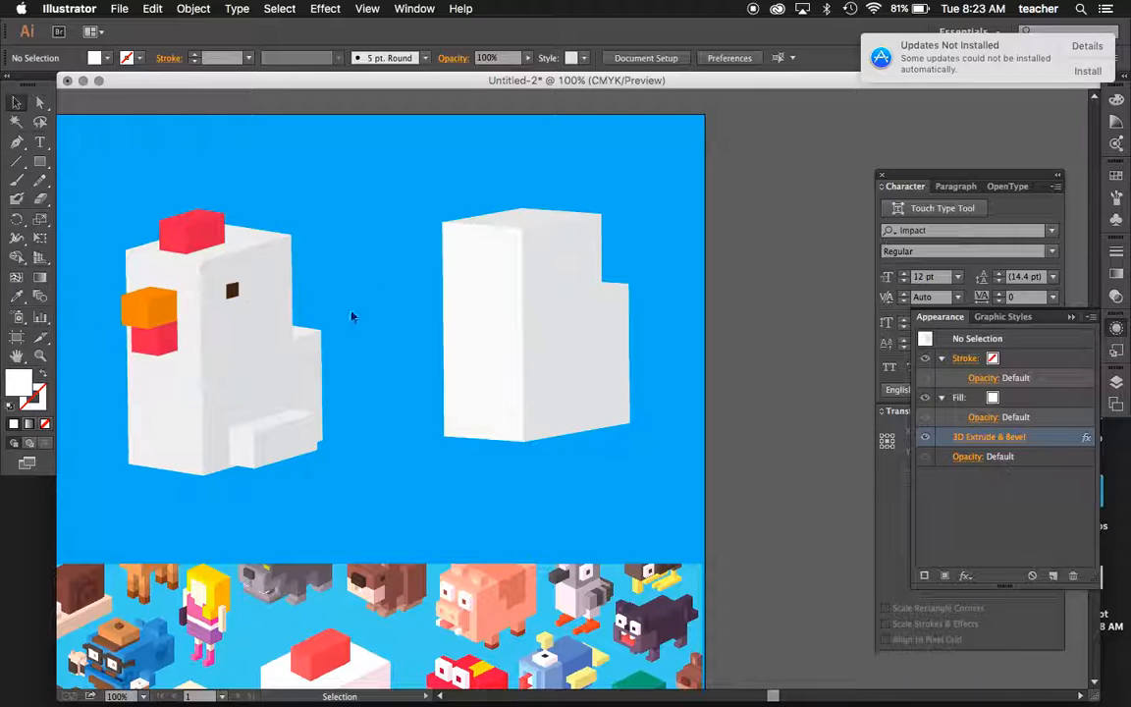
{"action": "left_click_drag", "start_coordinate": [511, 350], "coordinate": [419, 479]}
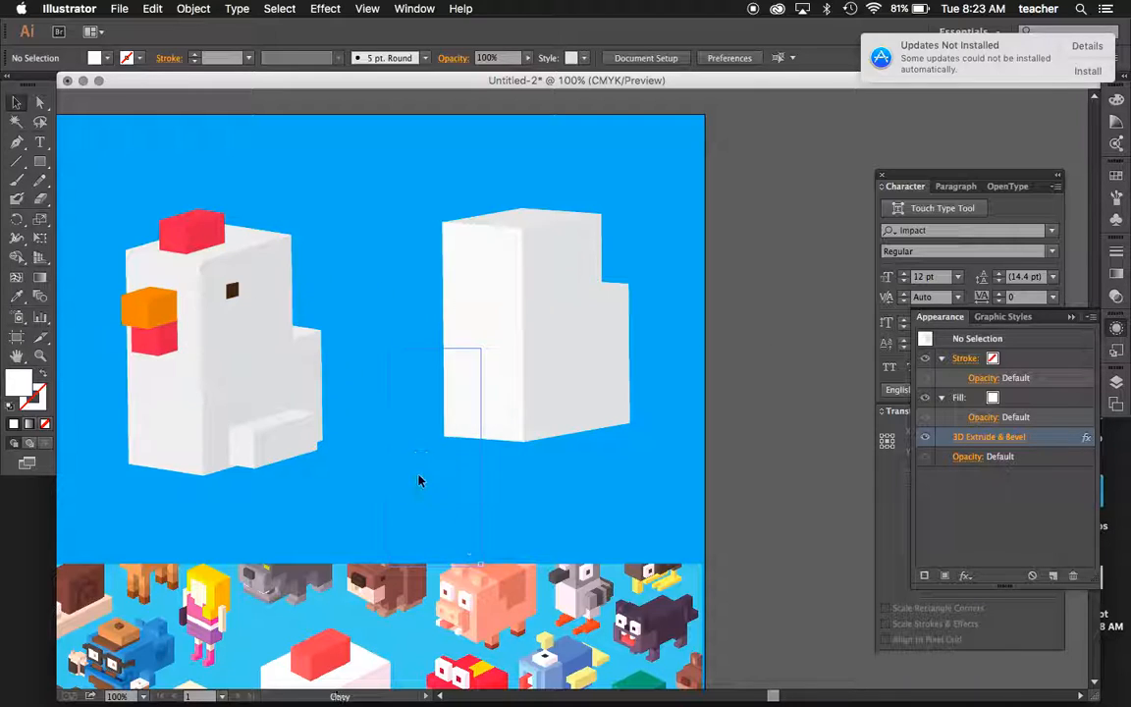
{"action": "key", "text": "super+z"}
{"action": "left_click", "coordinate": [614, 328]}
{"action": "left_click_drag", "start_coordinate": [578, 354], "coordinate": [653, 417]}
{"action": "key", "text": "super+z"}
- Place a copy of the tail block beside the chicken body and fill it with red
{"action": "left_click", "coordinate": [624, 340]}
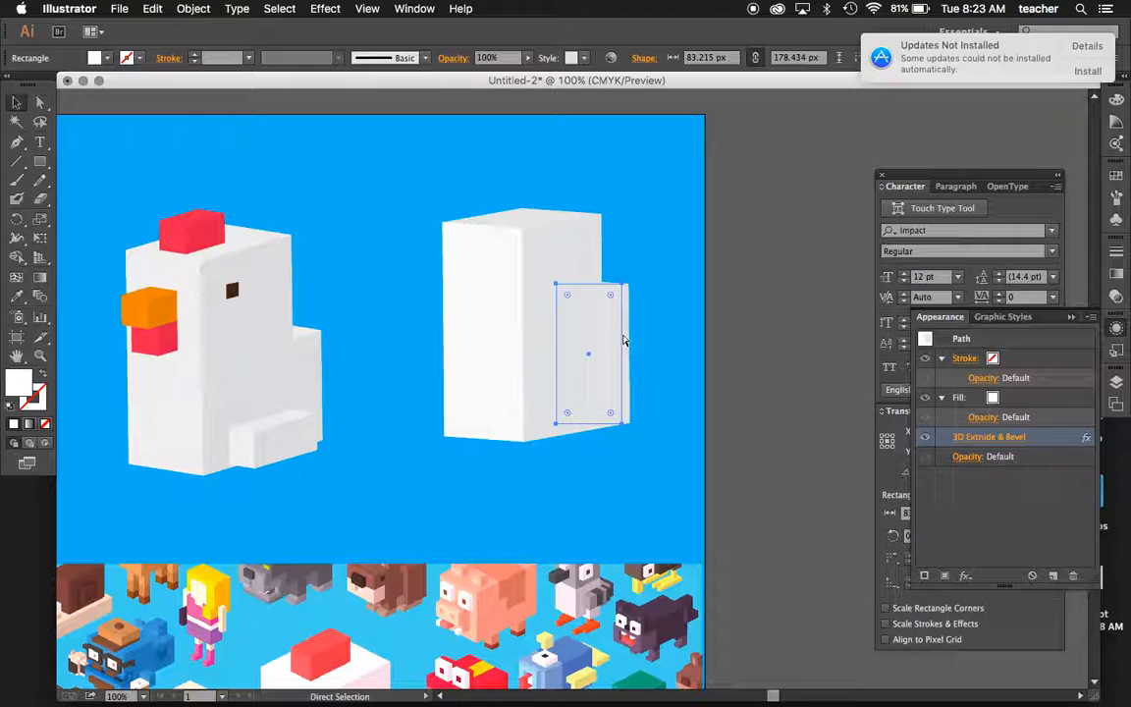
{"action": "left_click_drag", "start_coordinate": [607, 337], "coordinate": [752, 376]}
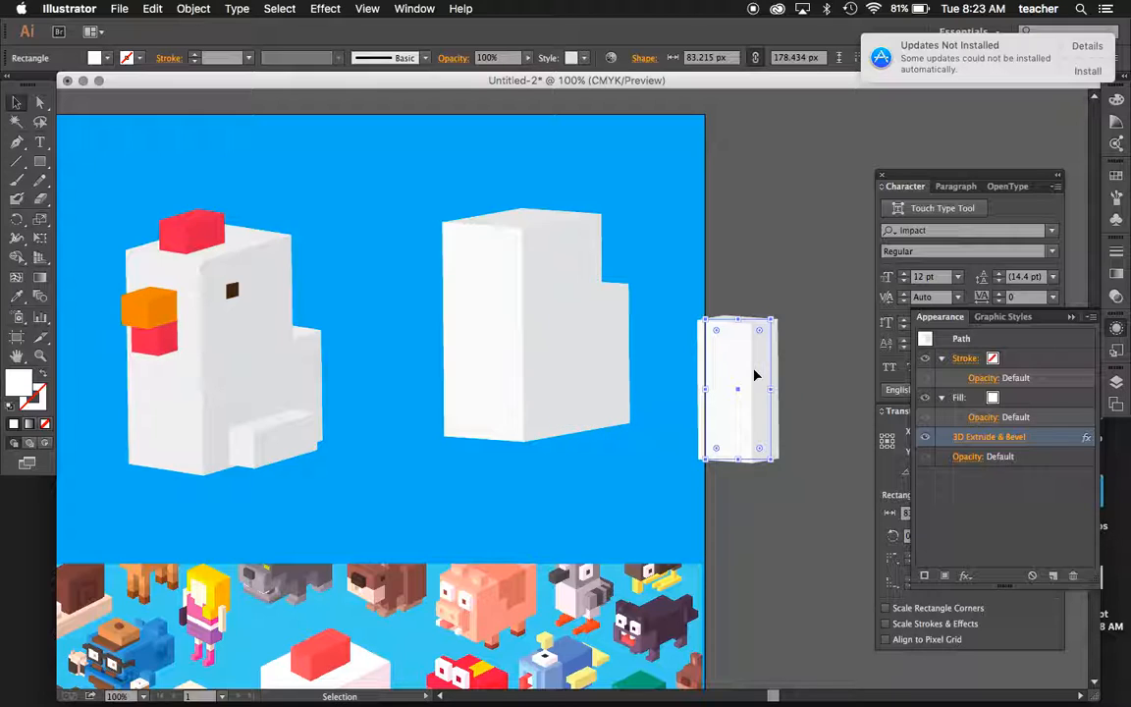
{"action": "left_click", "coordinate": [1110, 181]}
{"action": "left_click", "coordinate": [1042, 209]}
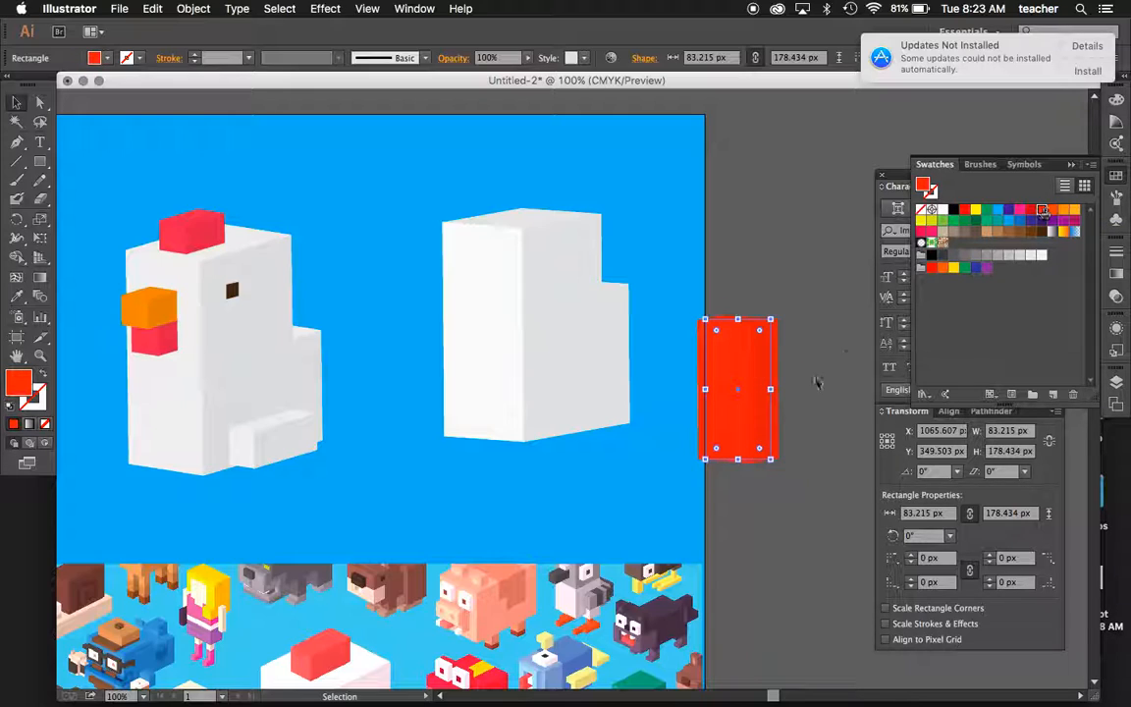
- Move the red block closer to the tail block and delete it
{"action": "left_click", "coordinate": [759, 496]}
{"action": "left_click_drag", "start_coordinate": [737, 386], "coordinate": [685, 345]}
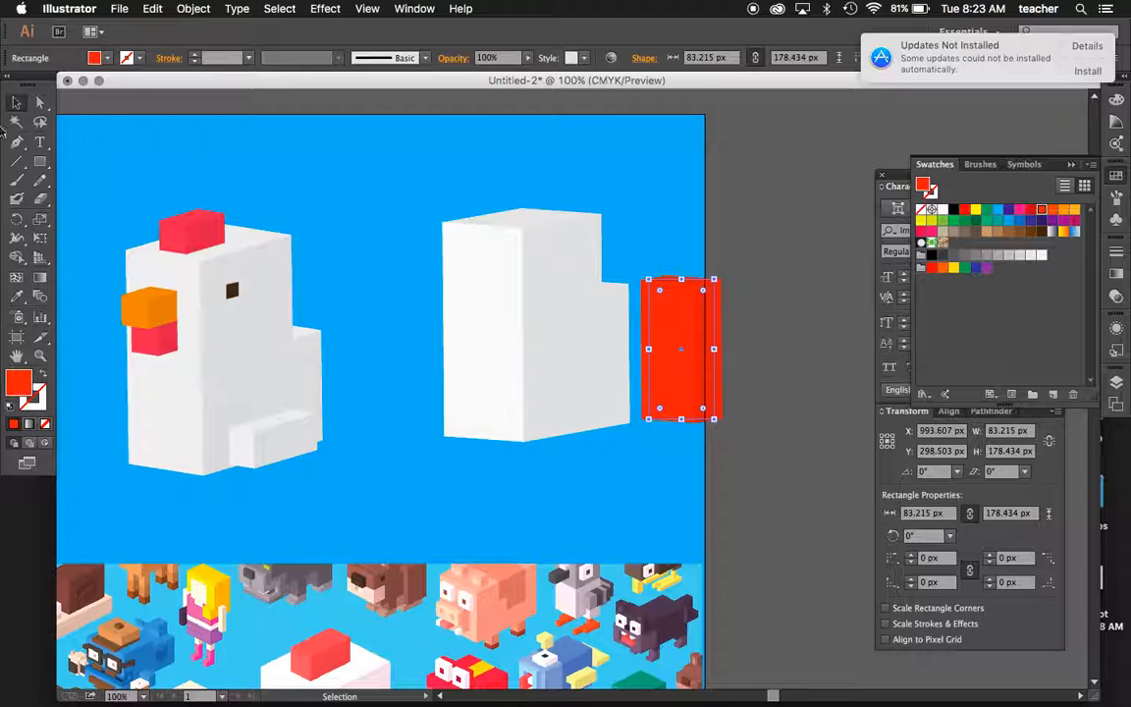
{"action": "left_click", "coordinate": [40, 161]}
{"action": "key", "text": "Delete"}
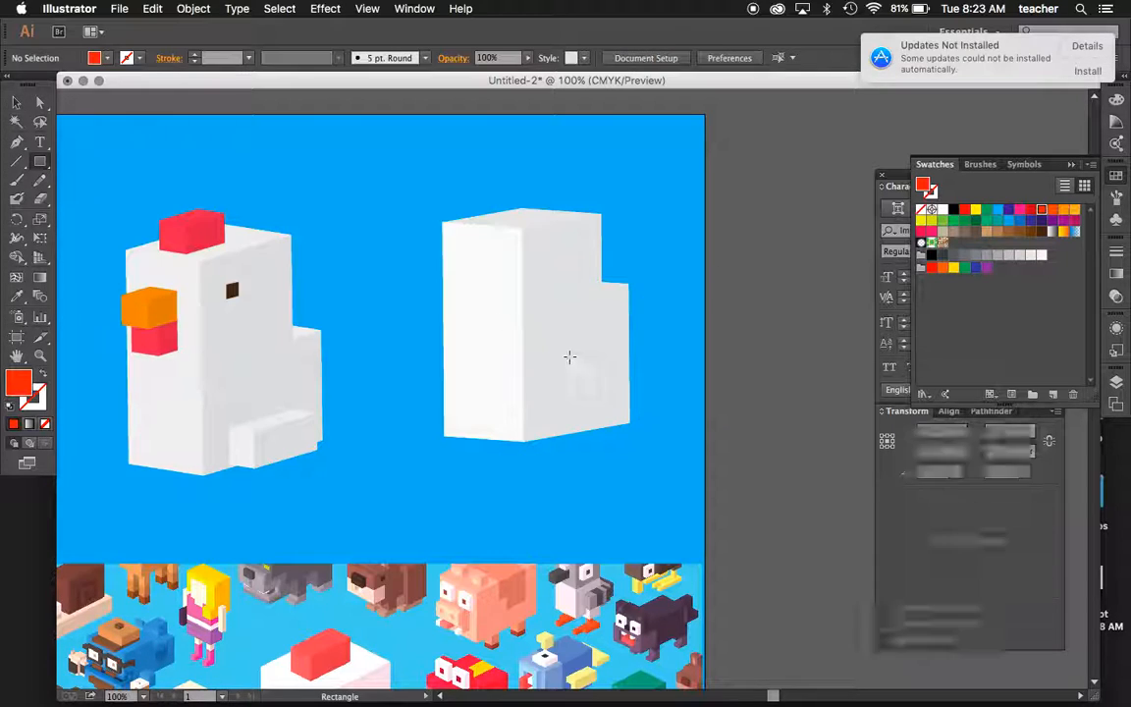
- Delete the white tail block and the white body block
{"action": "left_click", "coordinate": [16, 103]}
{"action": "left_click", "coordinate": [619, 356]}
{"action": "key", "text": "Delete"}
{"action": "left_click", "coordinate": [566, 343]}
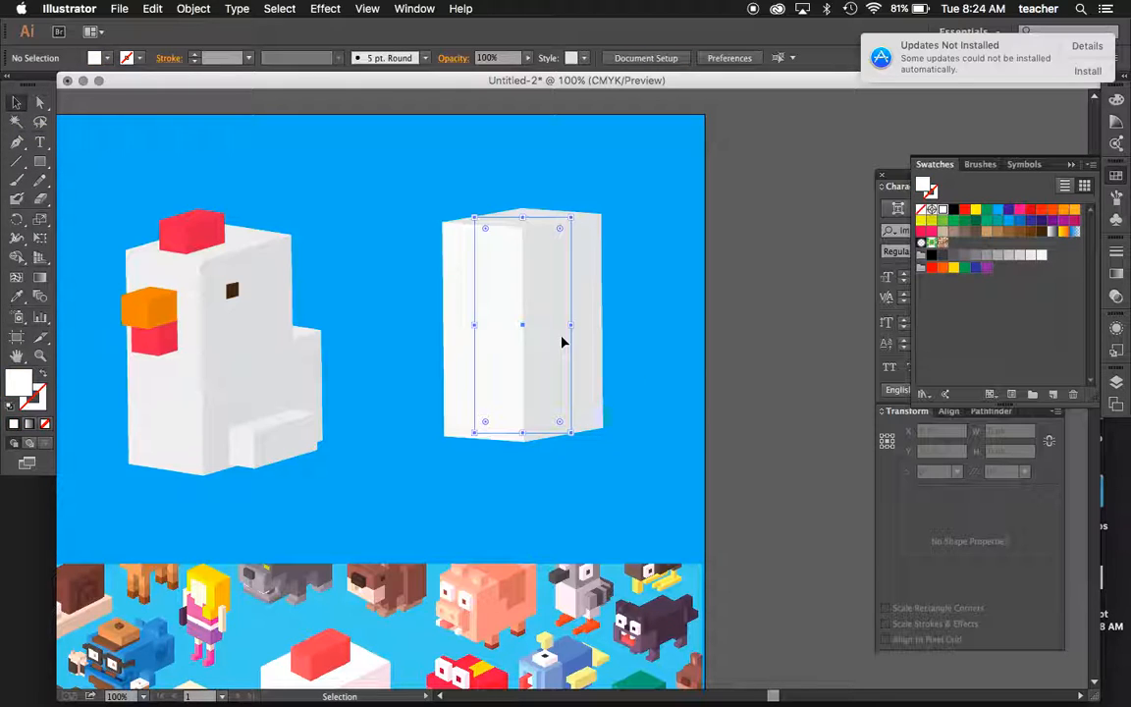
{"action": "key", "text": "Delete"}
- Draw a circle about 194 px across beside the reference chicken, shift it up slightly and fill it with orange-red
{"action": "left_click_drag", "start_coordinate": [39, 162], "coordinate": [84, 200]}
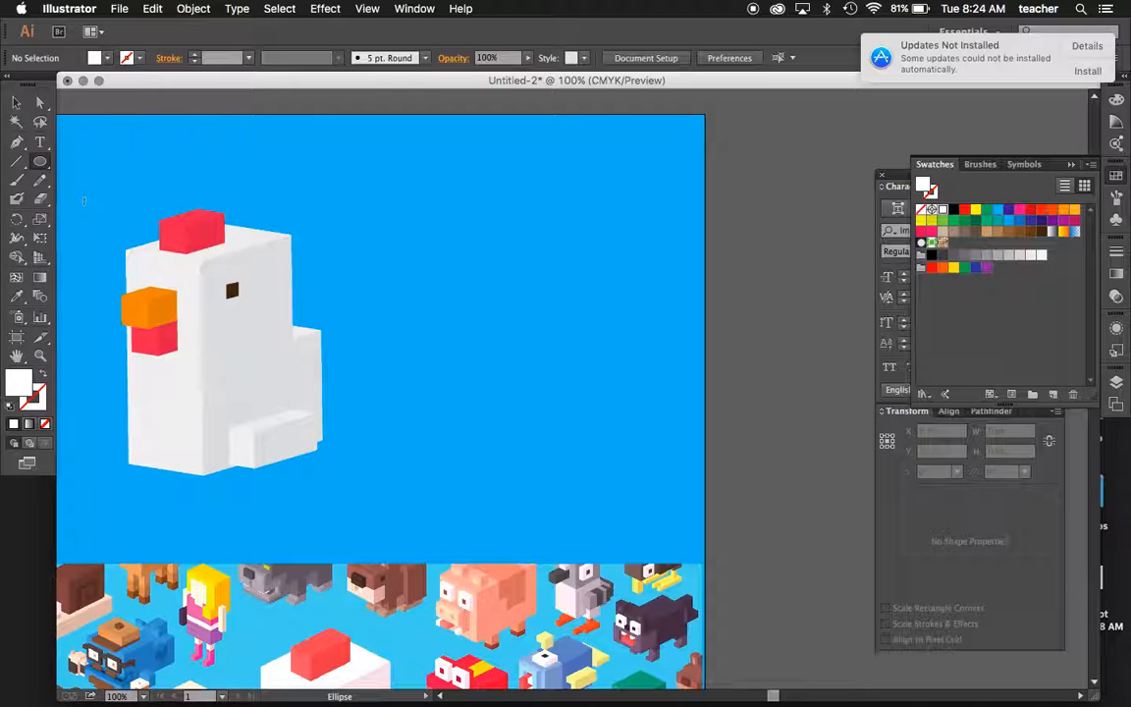
{"action": "left_click_drag", "start_coordinate": [513, 331], "coordinate": [665, 392]}
{"action": "left_click", "coordinate": [15, 101]}
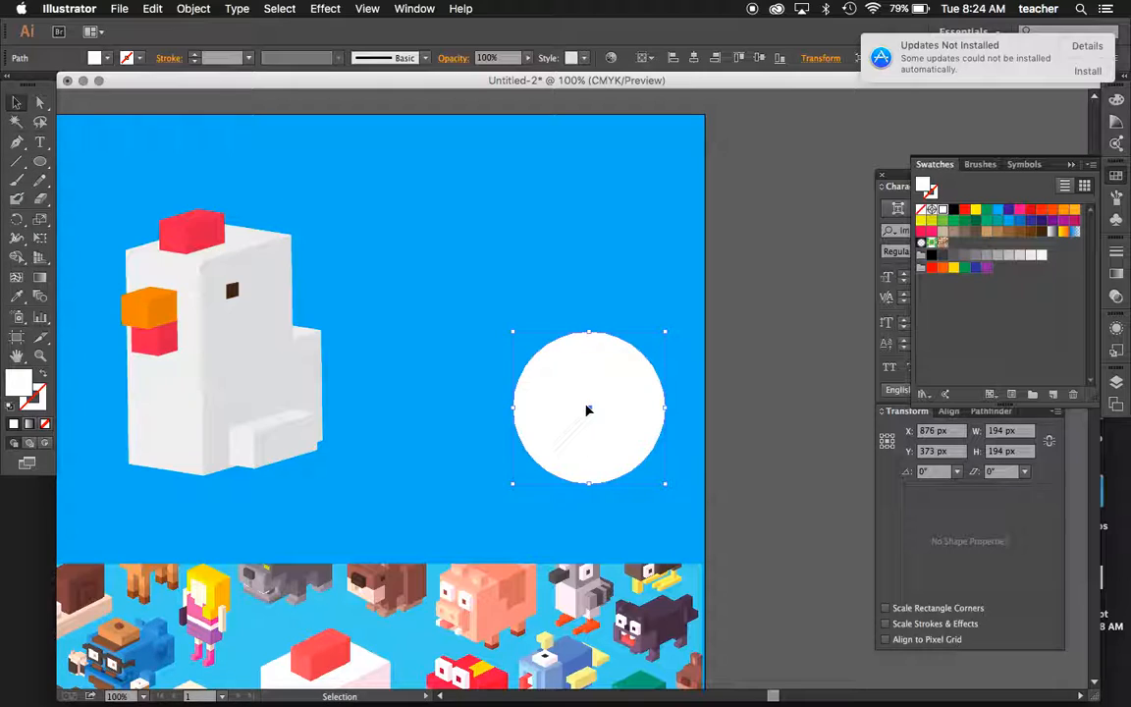
{"action": "left_click_drag", "start_coordinate": [590, 397], "coordinate": [565, 352]}
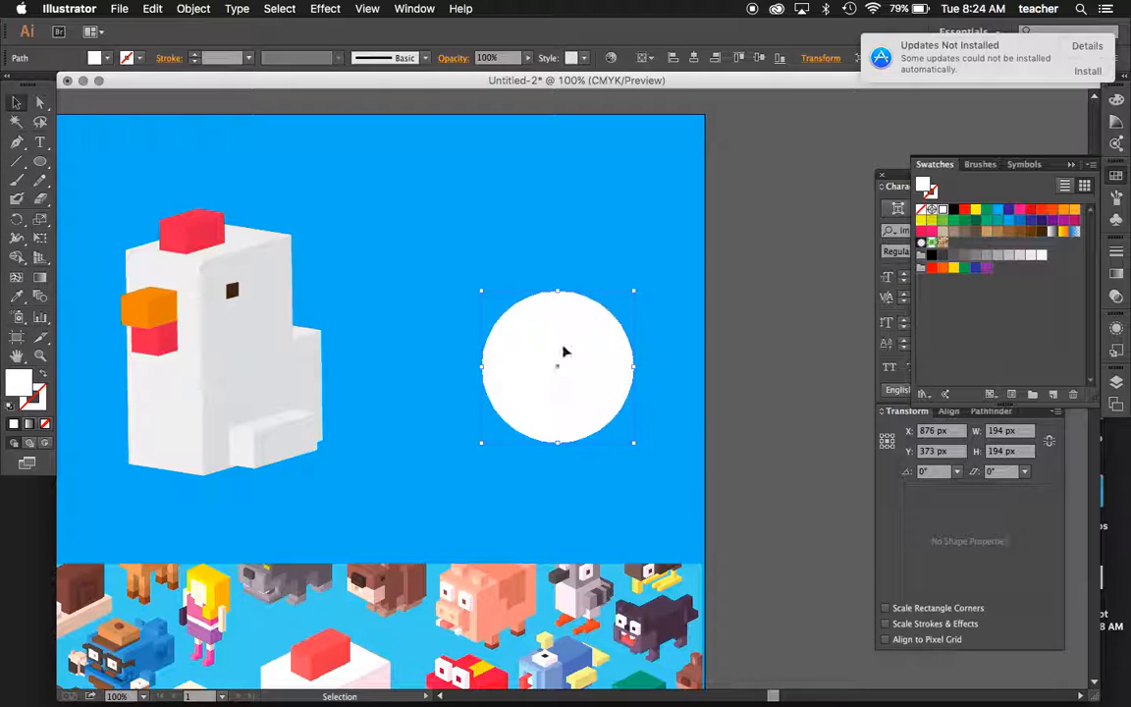
{"action": "left_click", "coordinate": [1049, 214]}
- Try the last-used Extrude & Bevel settings on the orange circle and undo them
{"action": "left_click", "coordinate": [315, 8]}
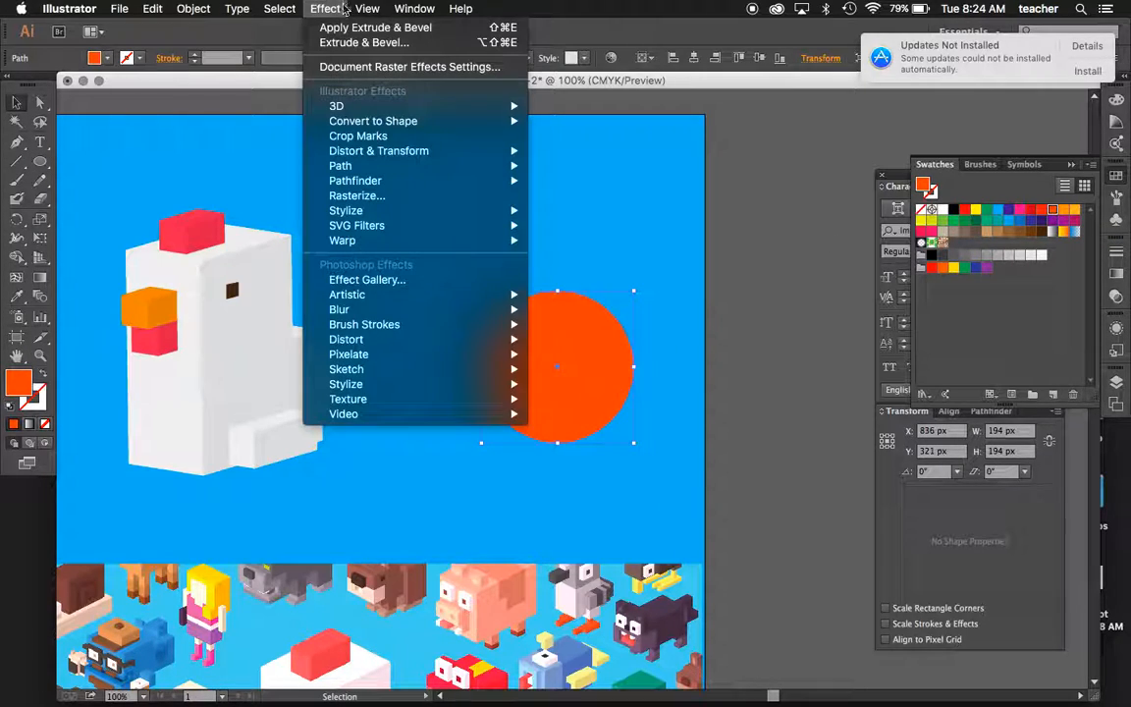
{"action": "left_click", "coordinate": [352, 29]}
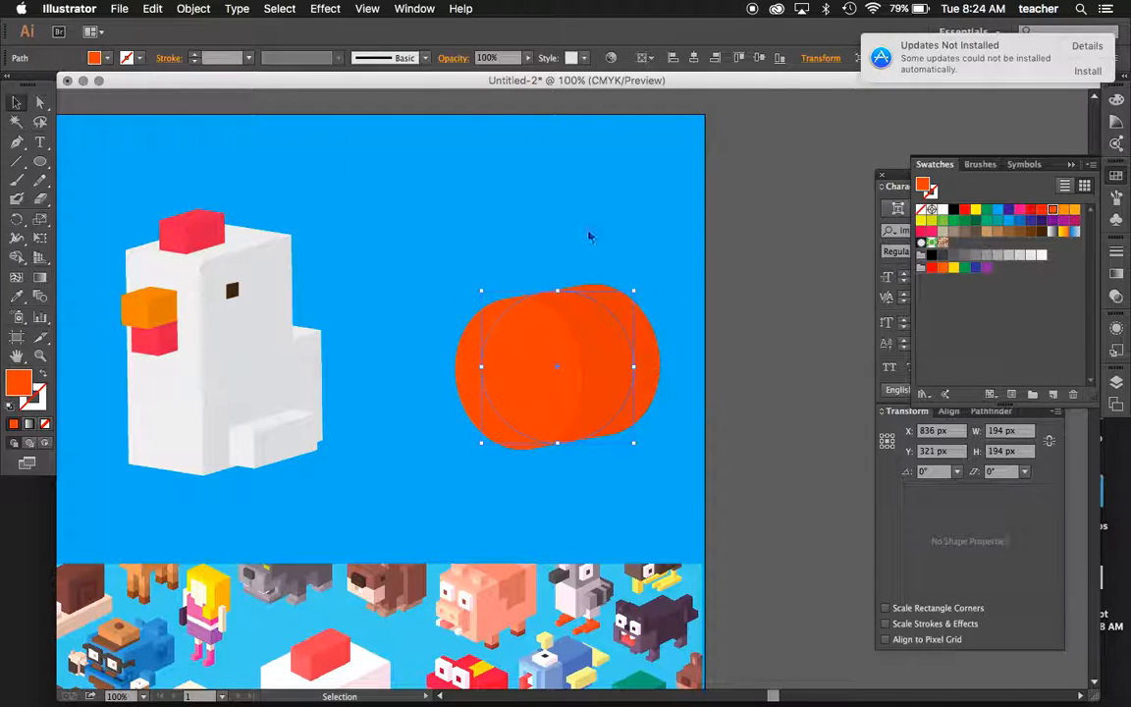
{"action": "key", "text": "super+z"}
- Start a 3D Extrude & Bevel on the orange circle with preview on and rotate it to 47°, -5°, 4°
{"action": "left_click", "coordinate": [326, 8]}
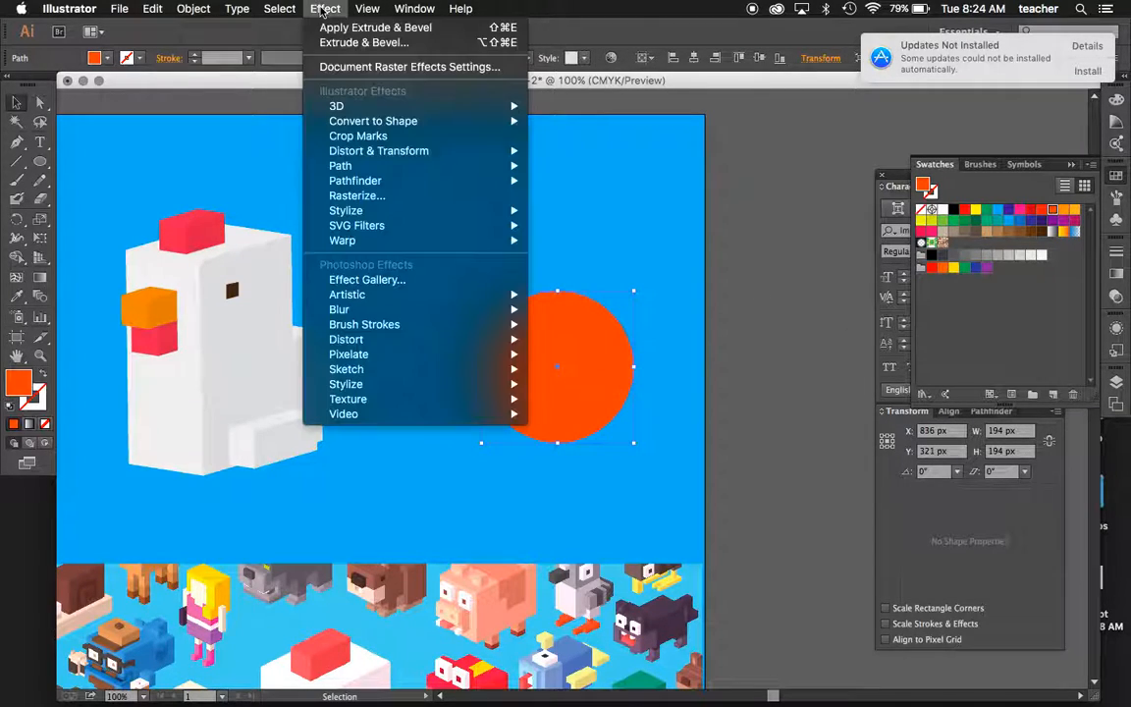
{"action": "left_click", "coordinate": [341, 42]}
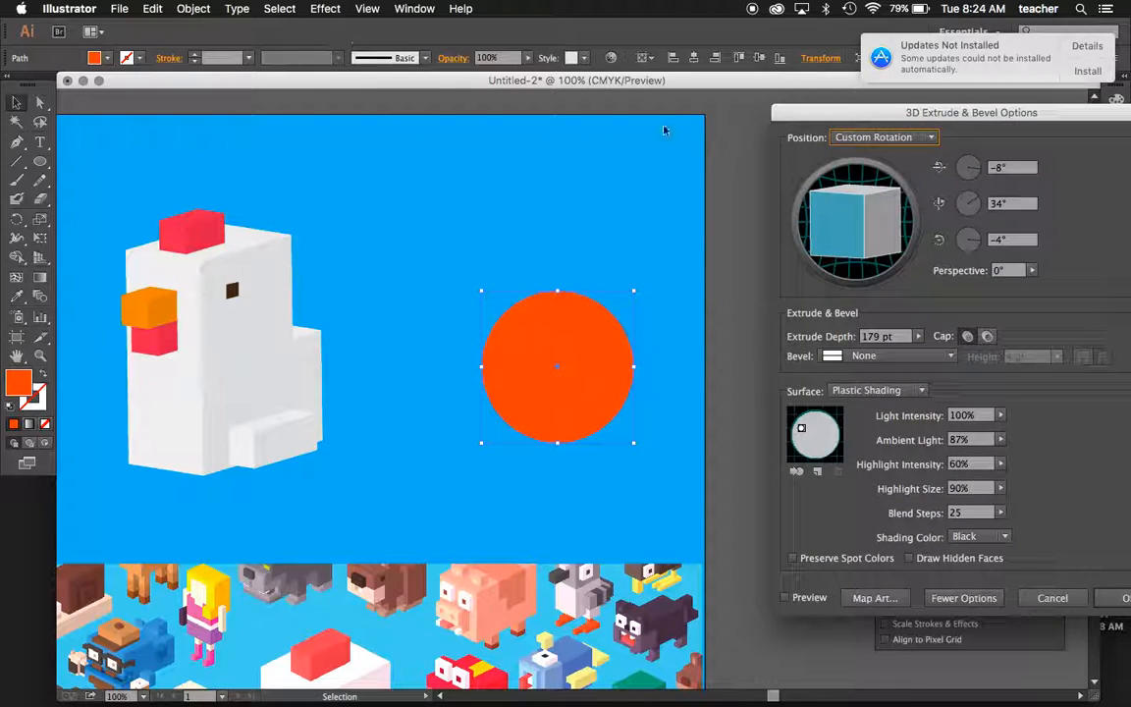
{"action": "left_click_drag", "start_coordinate": [934, 111], "coordinate": [858, 112]}
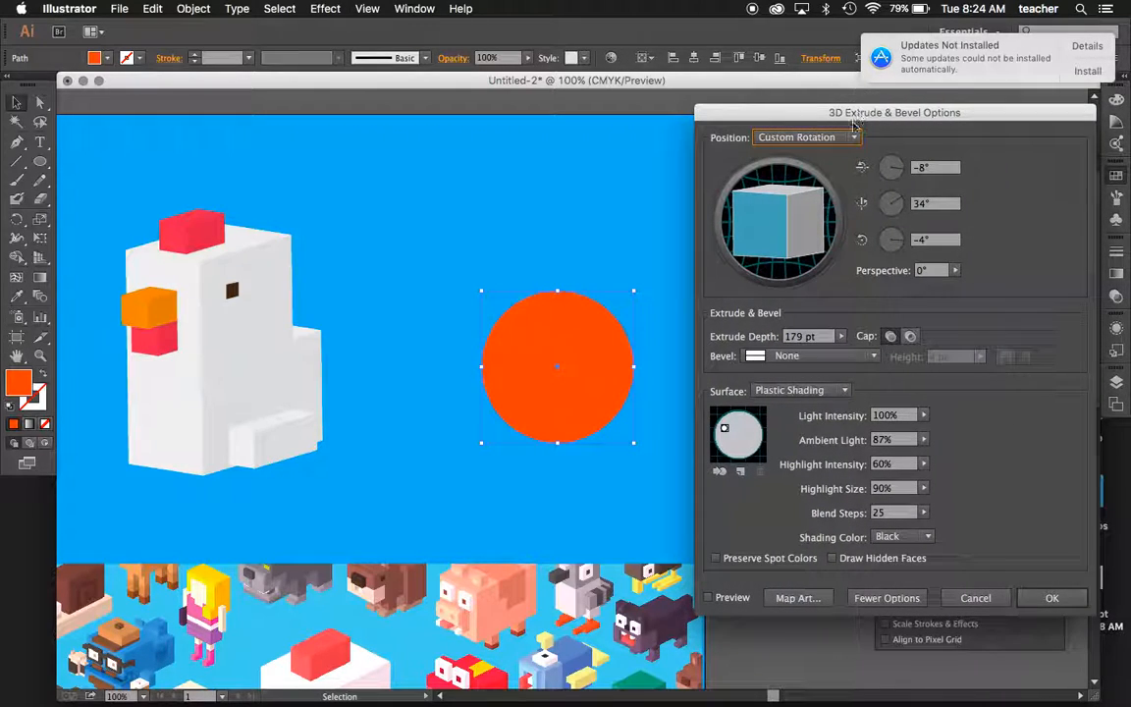
{"action": "left_click", "coordinate": [728, 599]}
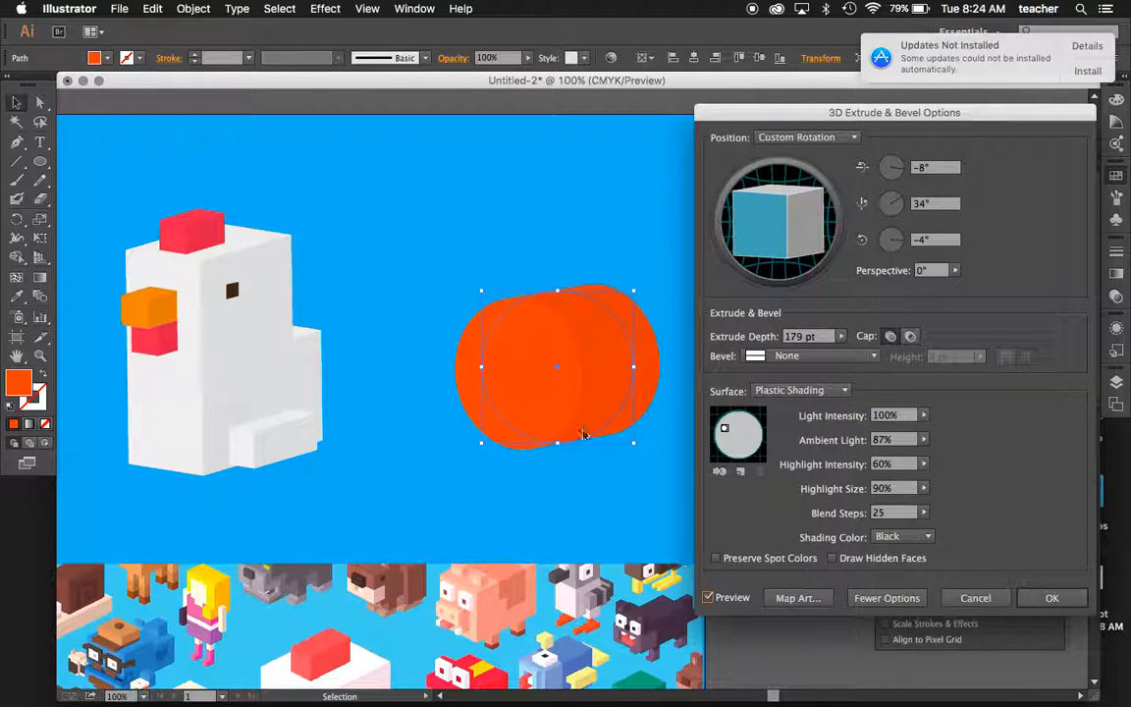
{"action": "mouse_move", "coordinate": [776, 208]}
{"action": "left_mouse_down"}
{"action": "mouse_move", "coordinate": [778, 179]}
{"action": "mouse_move", "coordinate": [790, 174]}
{"action": "mouse_move", "coordinate": [783, 201]}
{"action": "left_mouse_up"}
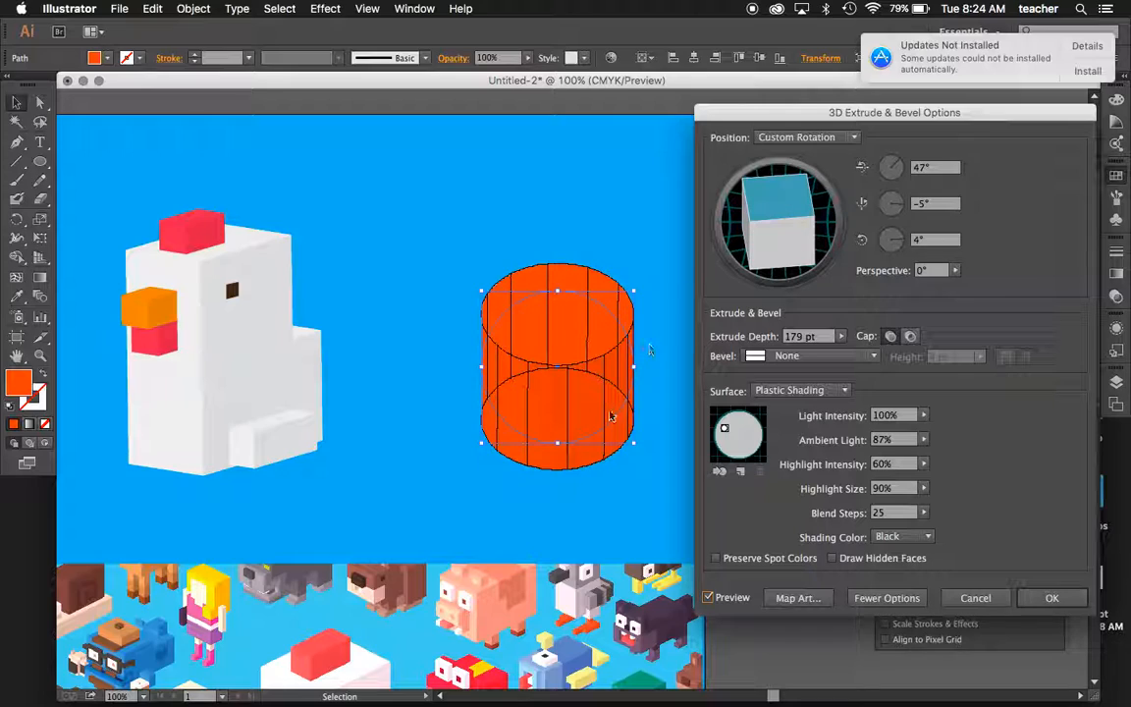
- Set the orange shape's extrude depth to 100 pt and rotate it to 65°, -7°, 0°
{"action": "left_click", "coordinate": [816, 336]}
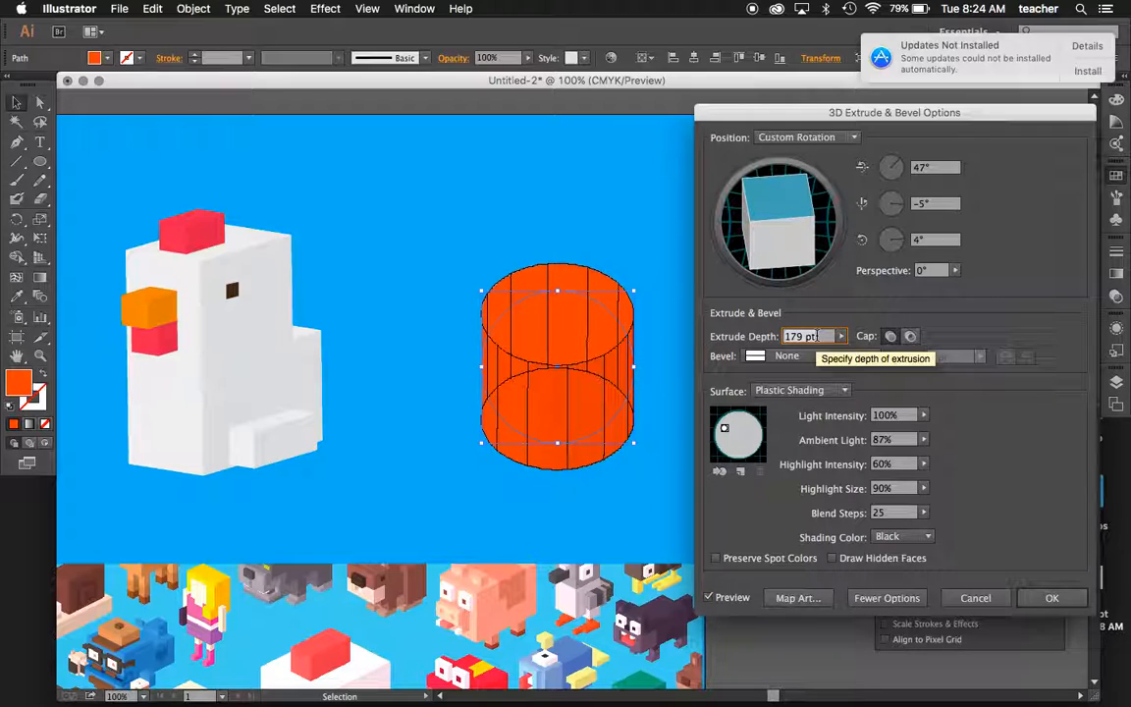
{"action": "type", "text": "100"}
{"action": "key", "text": "Tab"}
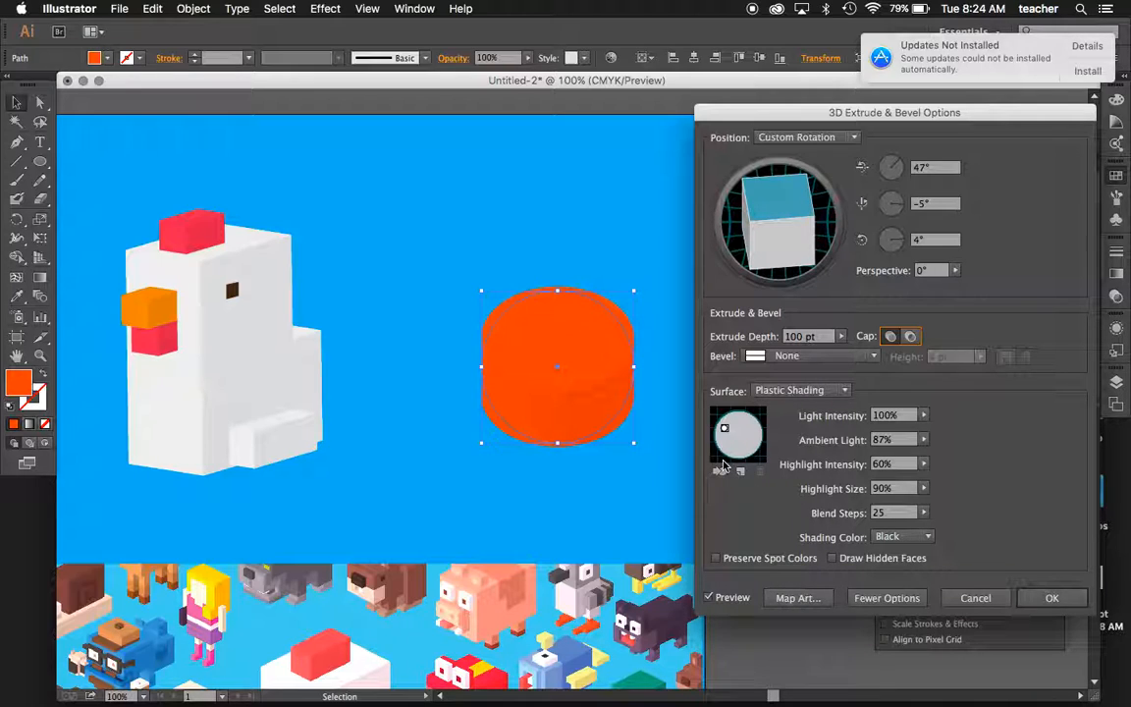
{"action": "mouse_move", "coordinate": [758, 234]}
{"action": "left_mouse_down"}
{"action": "mouse_move", "coordinate": [770, 244]}
{"action": "mouse_move", "coordinate": [770, 230]}
{"action": "left_mouse_up"}
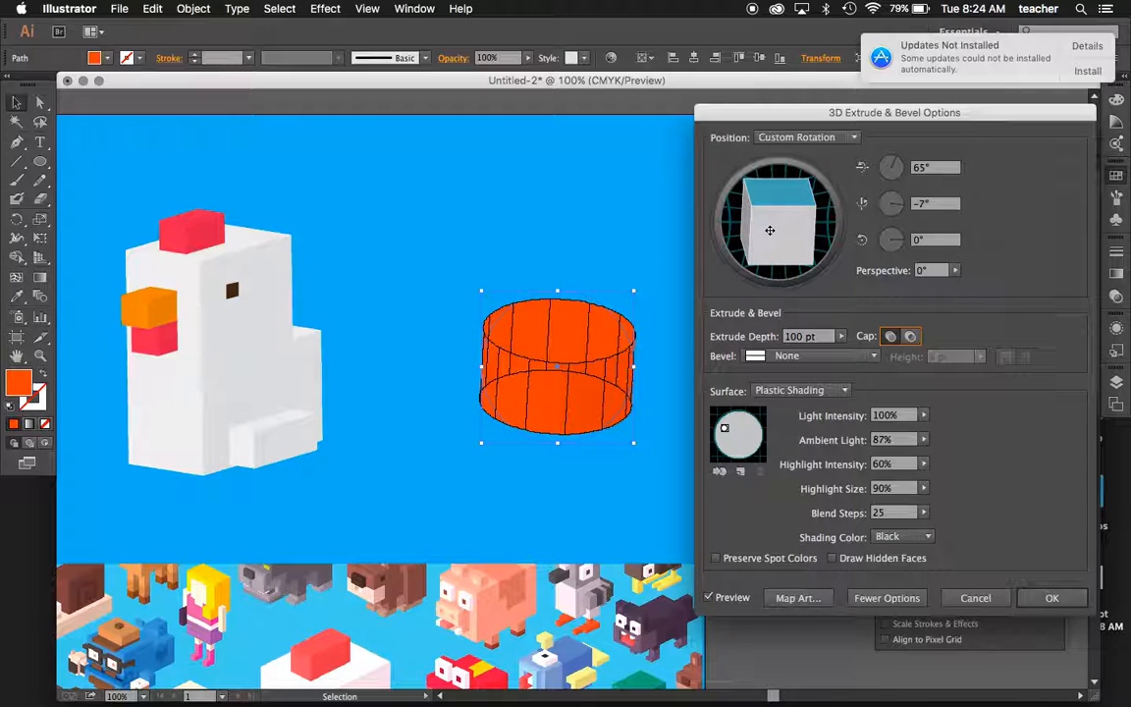
- Map the Vector Grime symbol onto surface 1 of the orange cylinder, apply the 3D effect and deselect the shape
{"action": "left_click", "coordinate": [794, 598]}
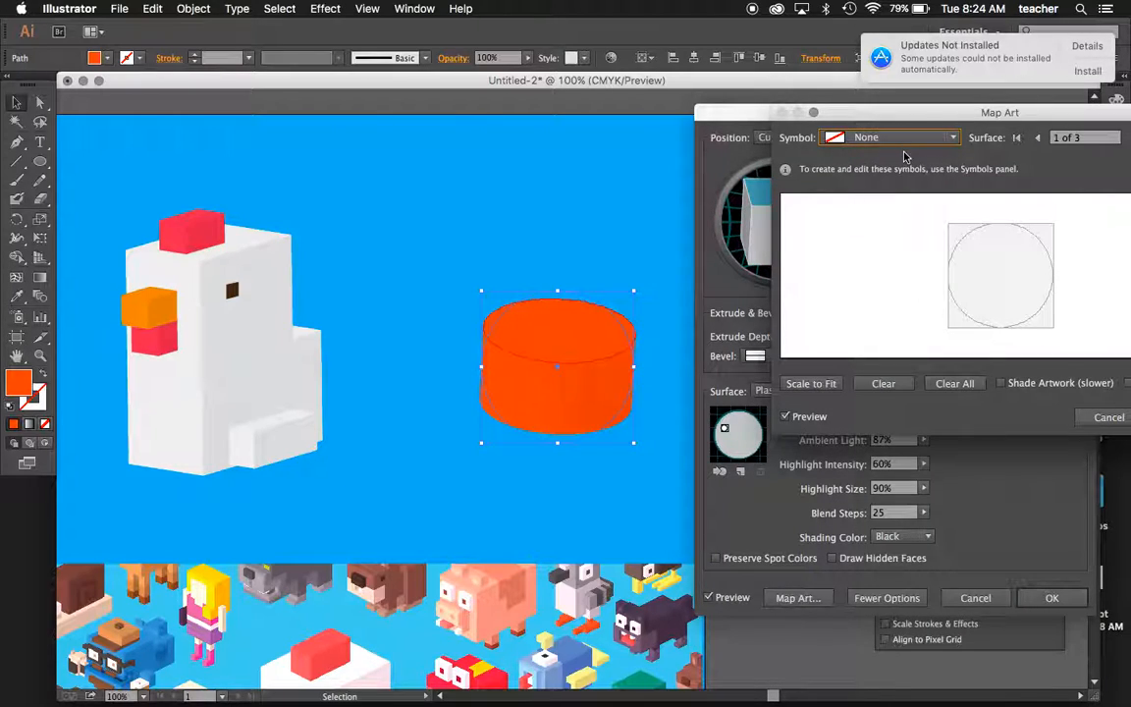
{"action": "left_click_drag", "start_coordinate": [1025, 123], "coordinate": [908, 86]}
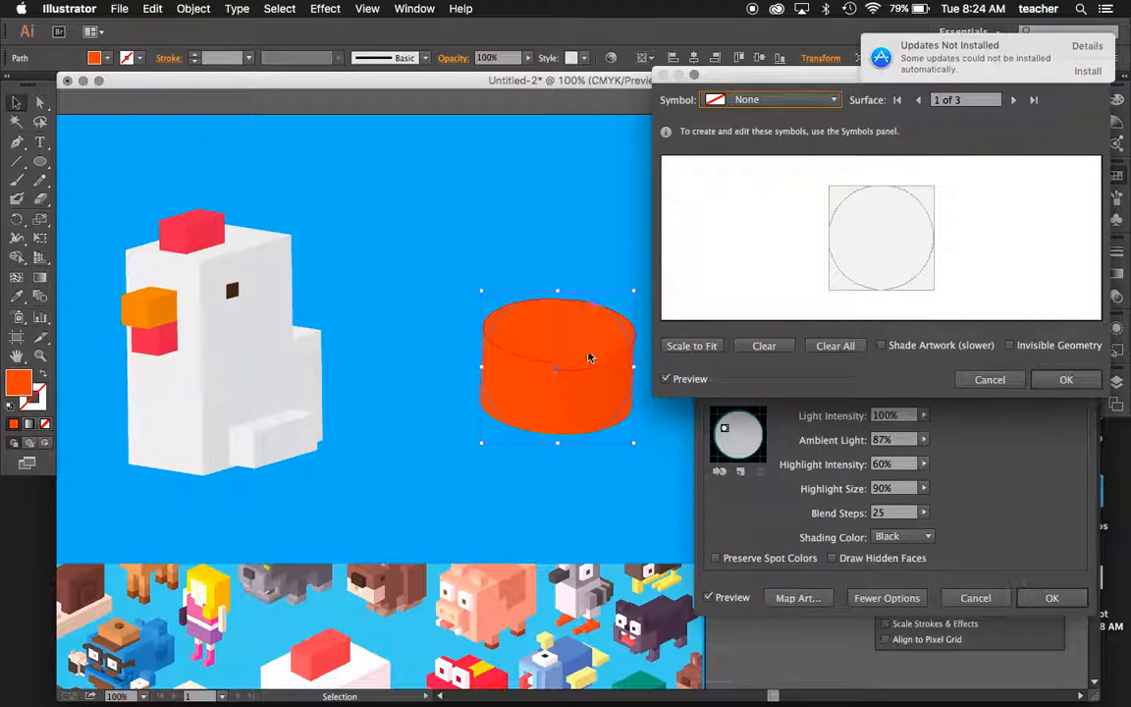
{"action": "left_click", "coordinate": [755, 99]}
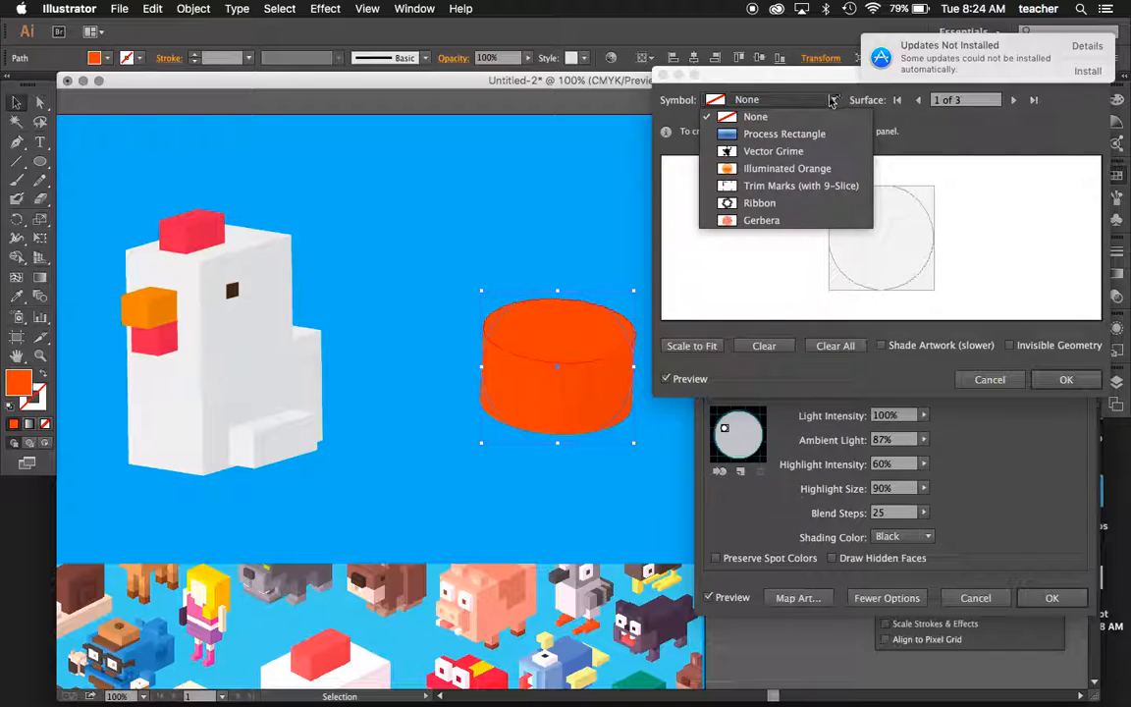
{"action": "left_click", "coordinate": [759, 153]}
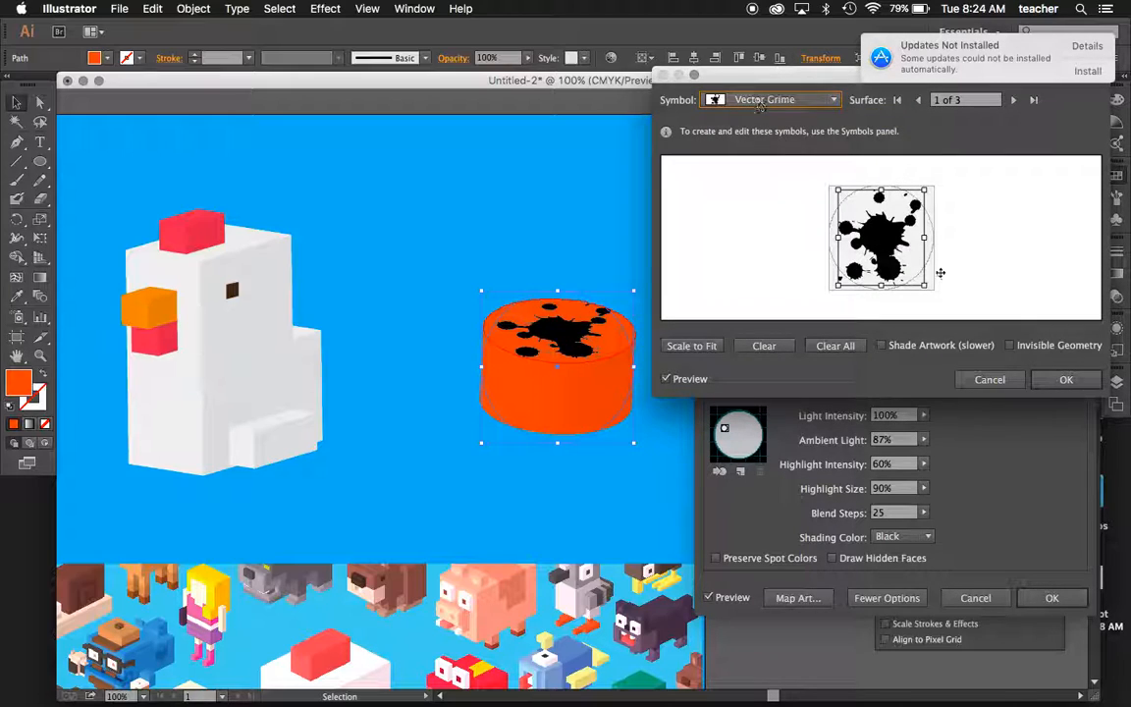
{"action": "key", "text": "Return"}
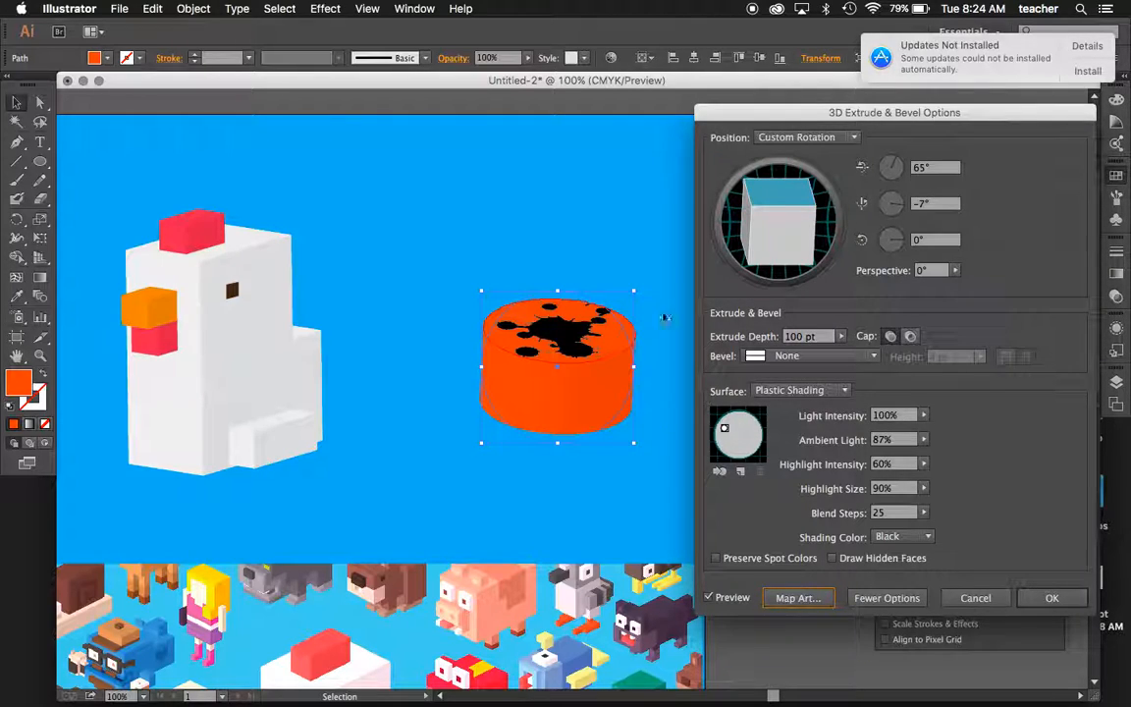
{"action": "left_click", "coordinate": [1058, 599]}
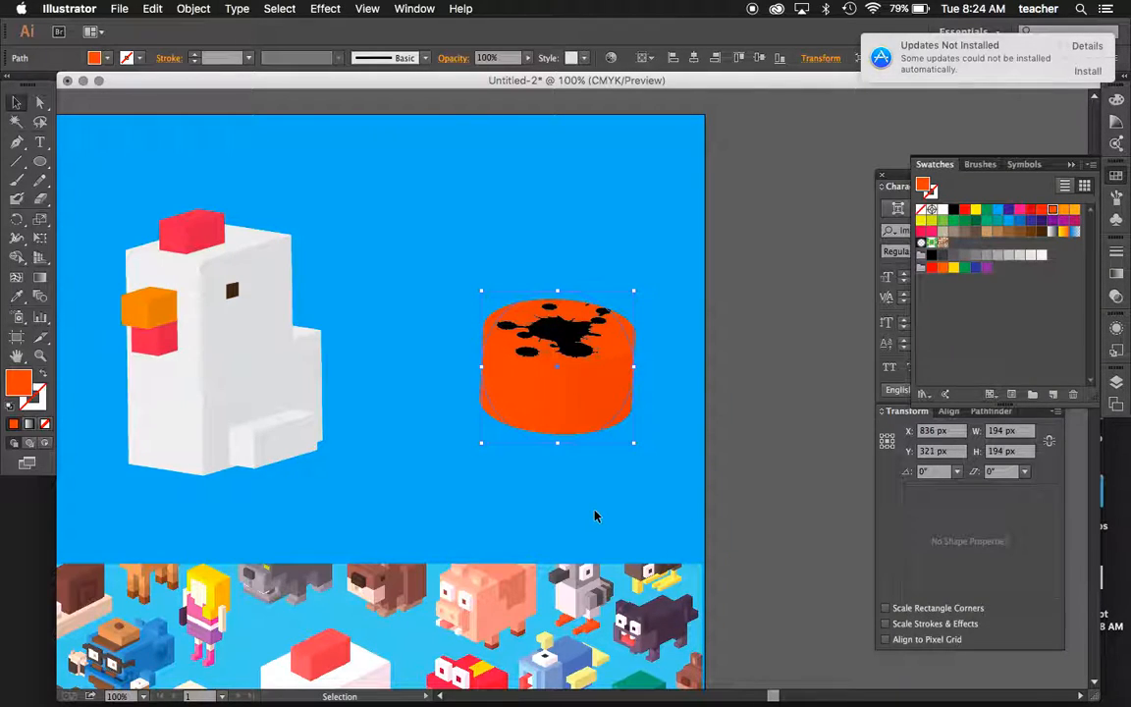
{"action": "left_click", "coordinate": [598, 516]}
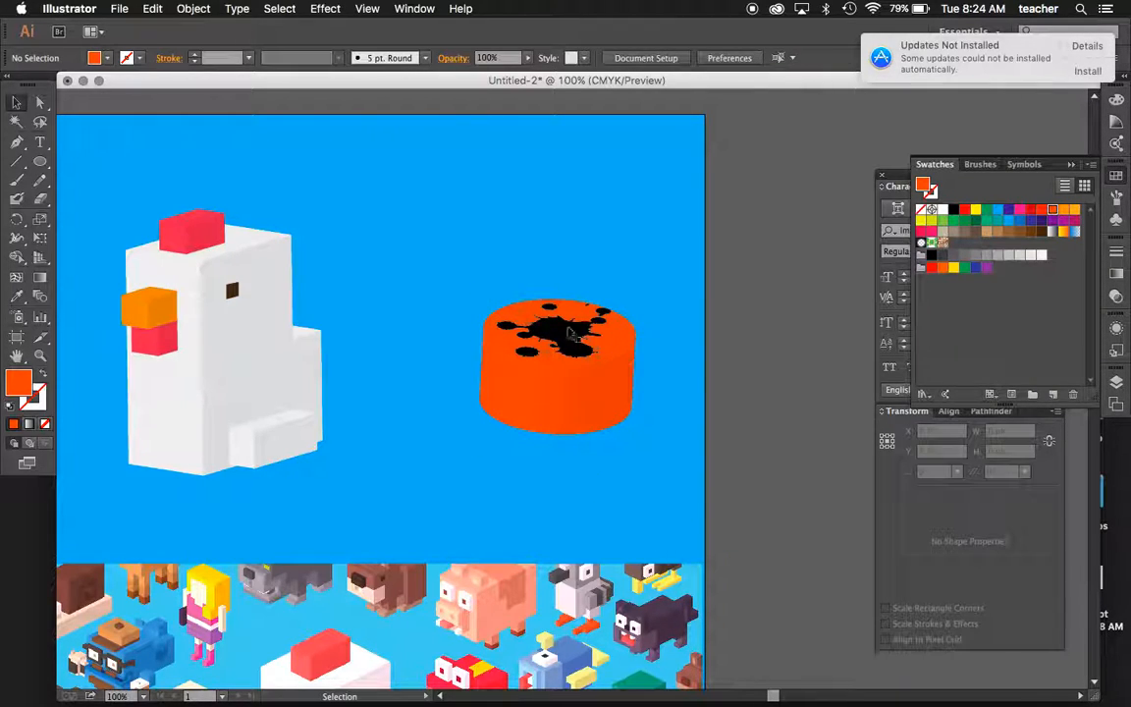
- Display the document's symbols to examine the artwork available for mapping
{"action": "left_click", "coordinate": [1116, 196]}
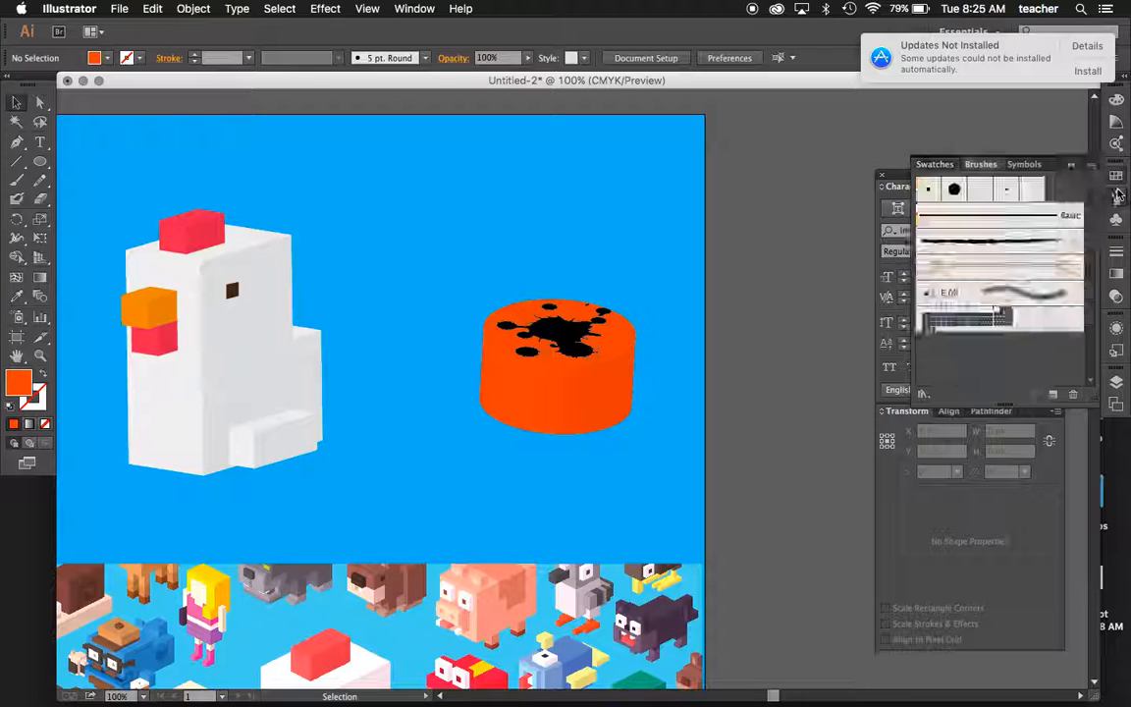
{"action": "left_click", "coordinate": [1024, 164]}
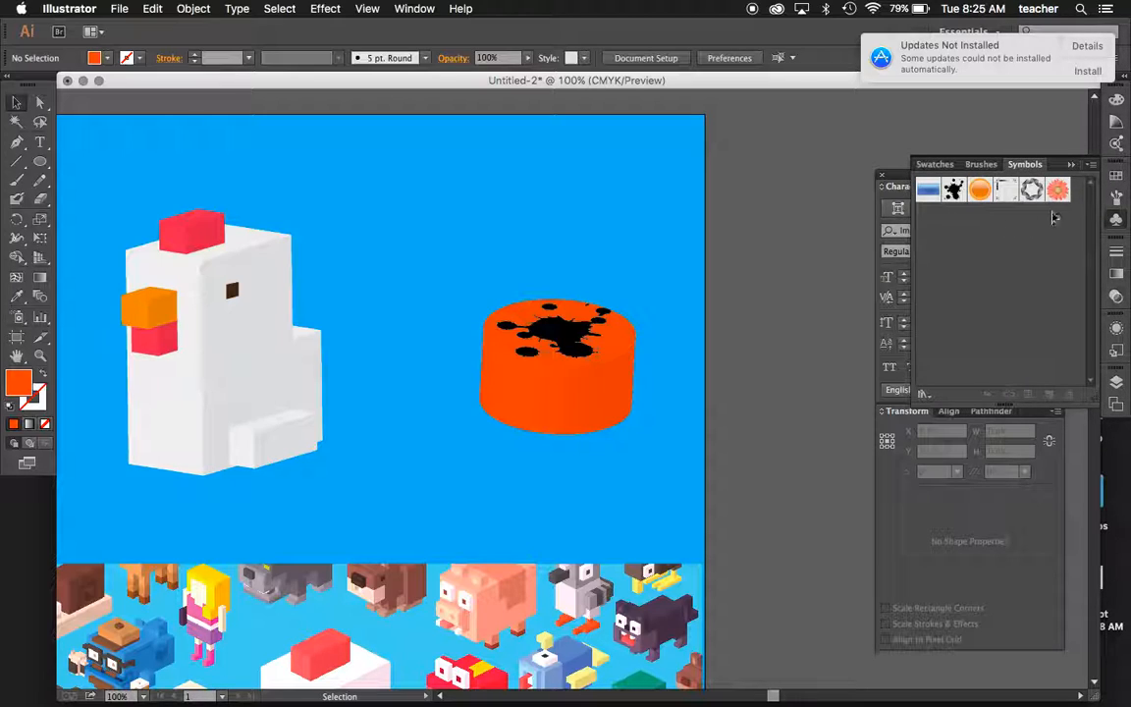